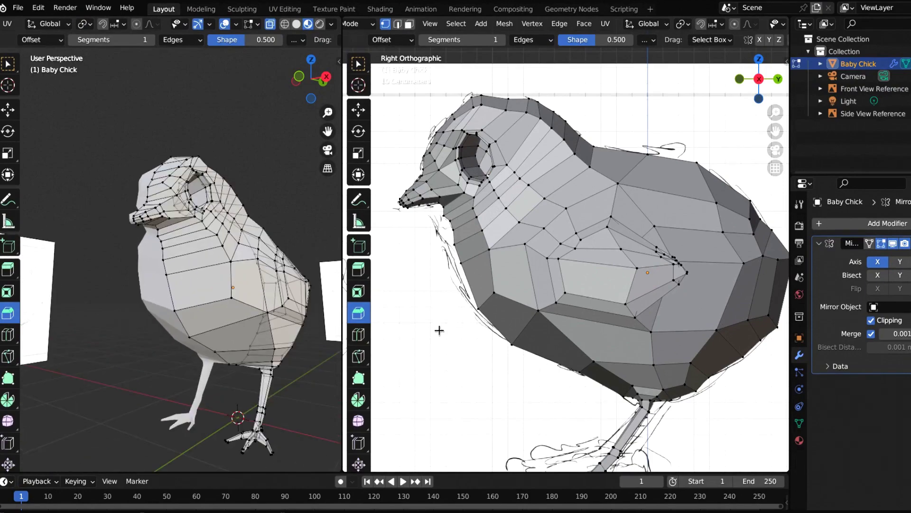
# Step: Leave Edit Mode on the chick and add a cube mesh to the scene
pyautogui.moveTo(276, 300); pyautogui.dragTo(326, 306, button='middle')
pyautogui.scroll(-3, 237, 291)
pyautogui.press('KP_1')
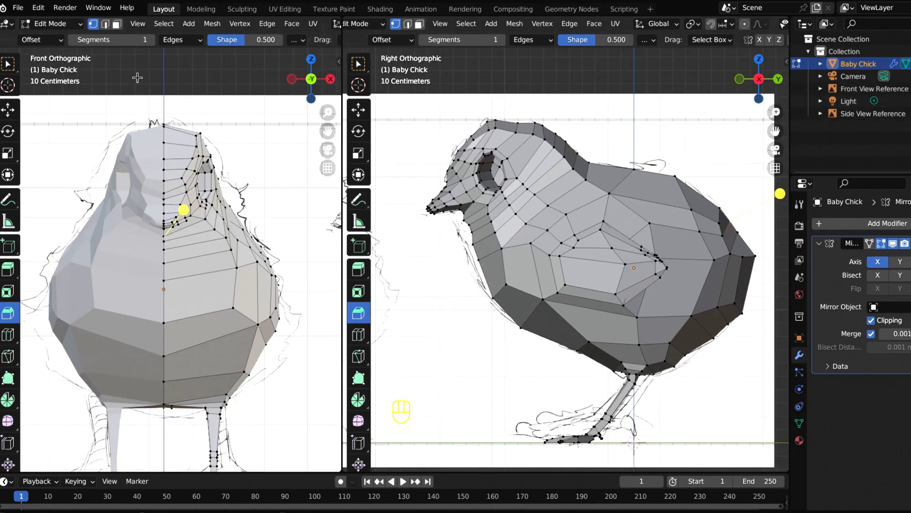
pyautogui.press('Tab')
pyautogui.press('Delete')
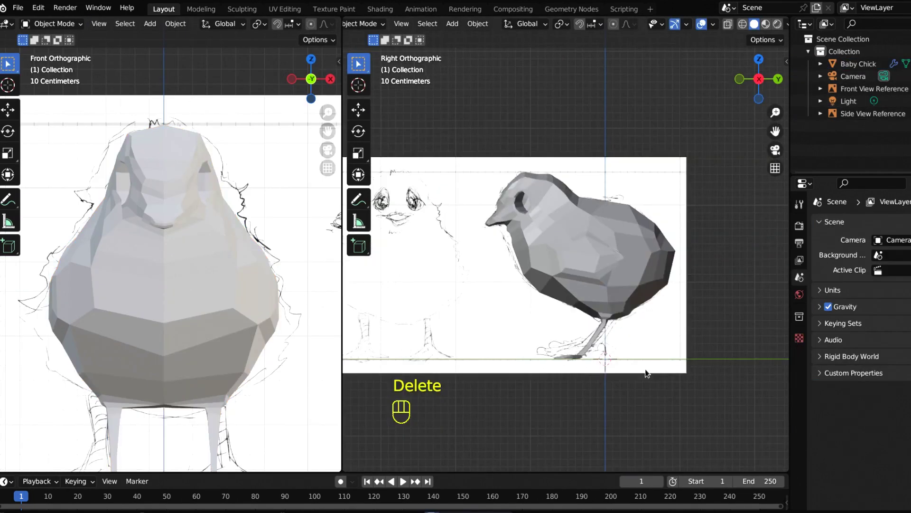
pyautogui.hotkey('shift', 'a')
pyautogui.moveTo(596, 280)
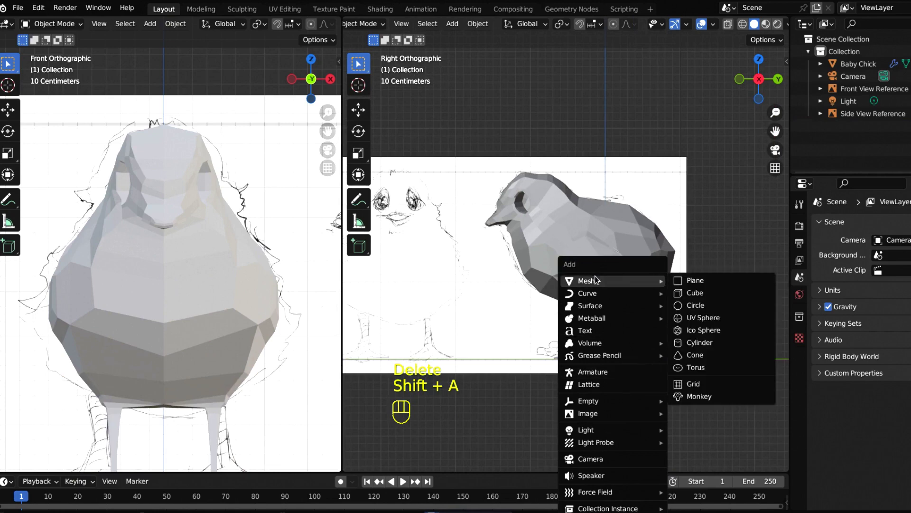
pyautogui.click(707, 293)
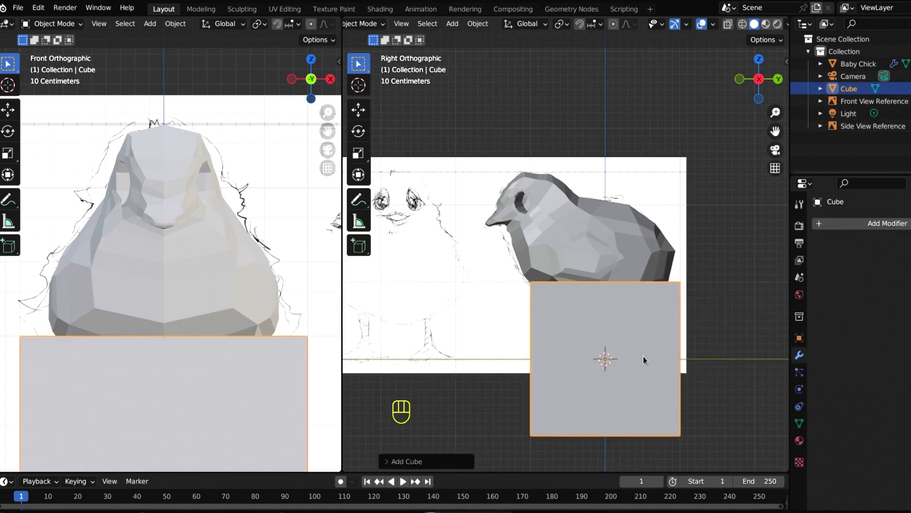
# Step: Rename the new cube as Eyeball
pyautogui.doubleClick(852, 88)
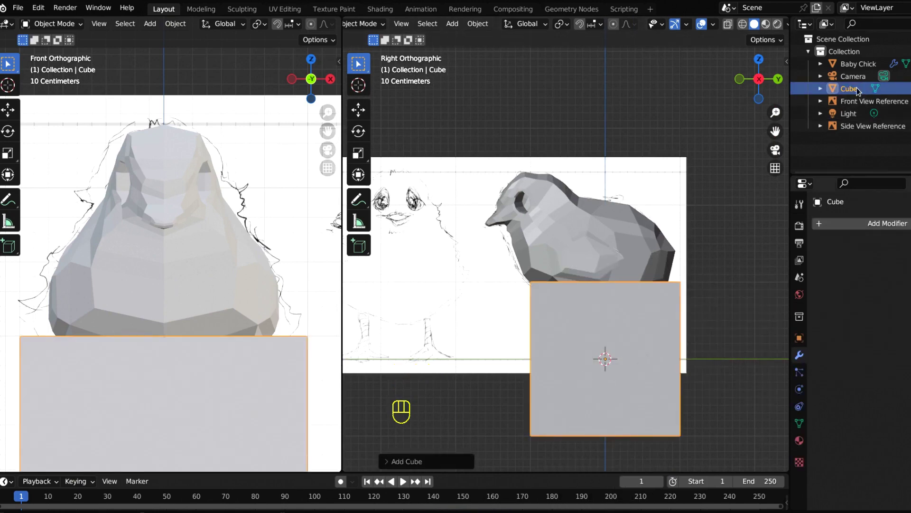
pyautogui.press('BackSpace')
pyautogui.write('Eyeball')
pyautogui.press('Return')
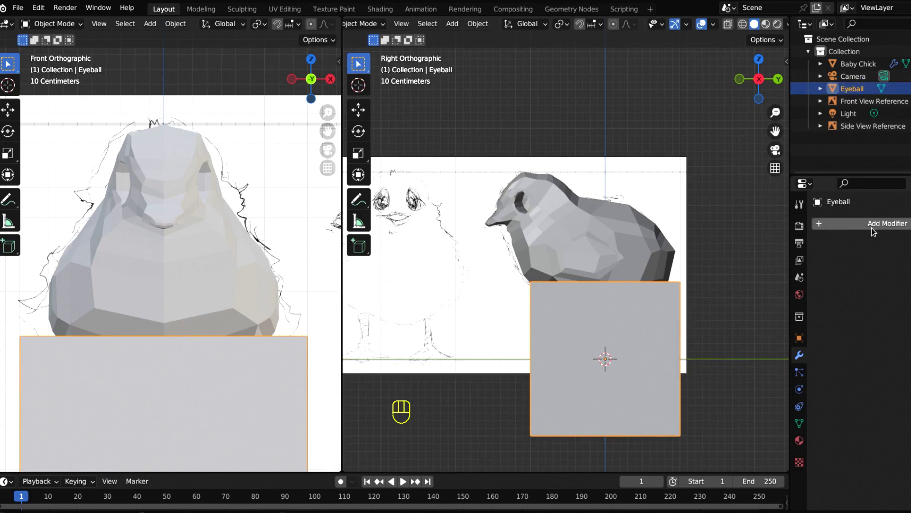
# Step: Add a Subdivision Surface modifier to the eyeball with viewport and render levels of 4, and shade it smooth
pyautogui.click(878, 229)
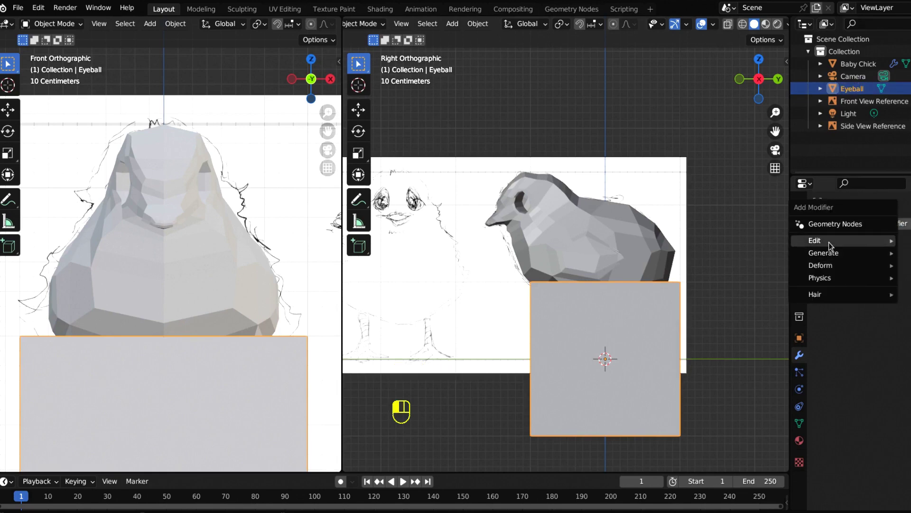
pyautogui.moveTo(830, 244)
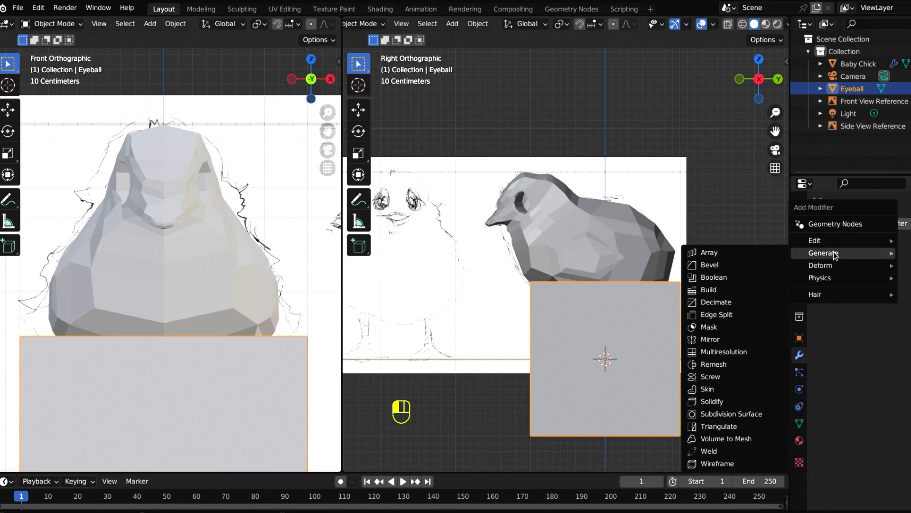
pyautogui.click(708, 416)
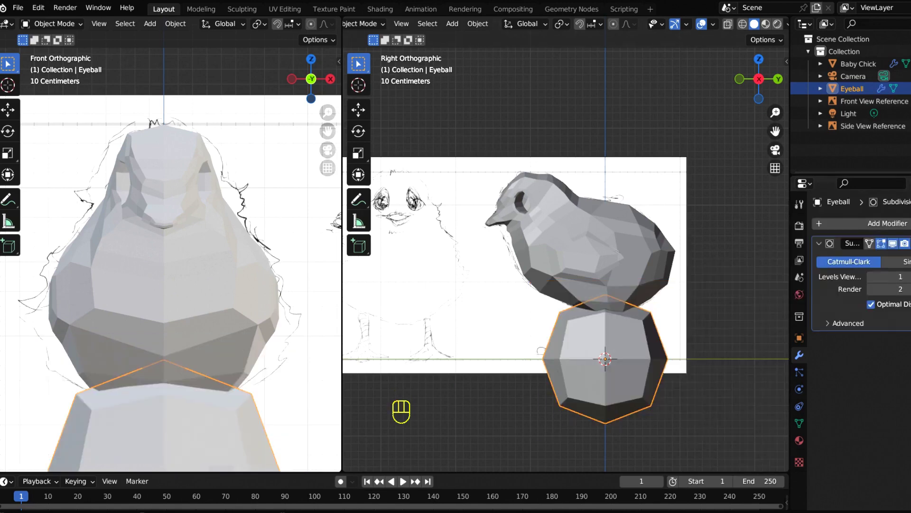
pyautogui.doubleClick(909, 276)
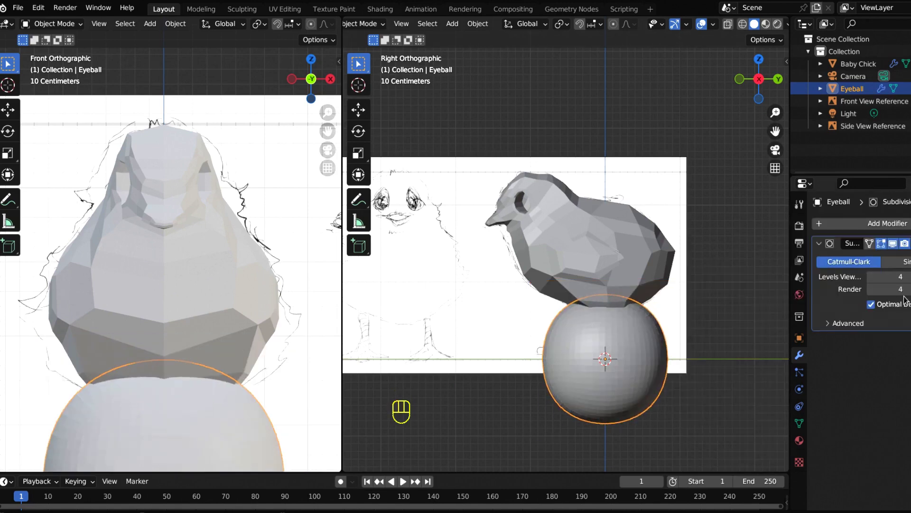
pyautogui.rightClick(621, 333)
pyautogui.click(593, 293)
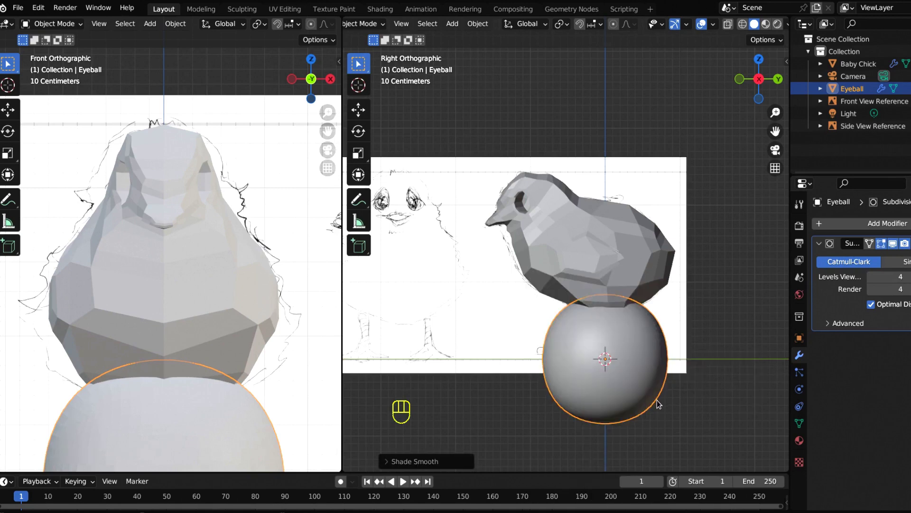
# Step: Narrow the eyeball along the Y axis to about 0.73, and scale the whole object down
pyautogui.press('KP_3')
pyautogui.press('s')
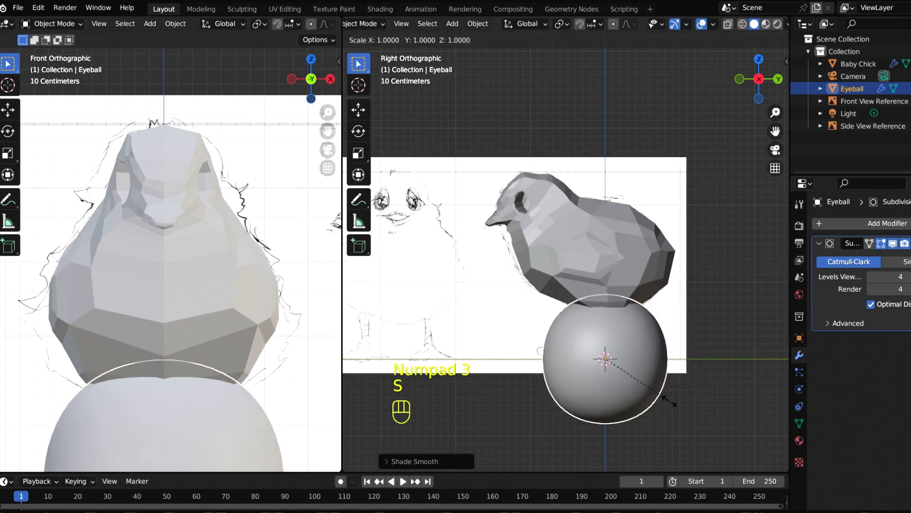
pyautogui.press('y')
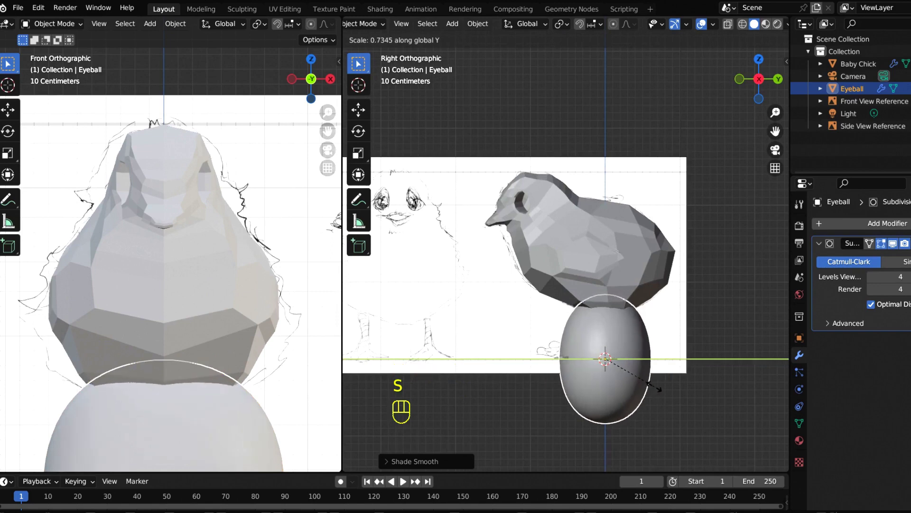
pyautogui.click(662, 392)
pyautogui.press('s')
pyautogui.click(672, 393)
# Step: Move the eyeball onto the chick's head and scale it to about 0.37 to match the eye socket
pyautogui.press('g')
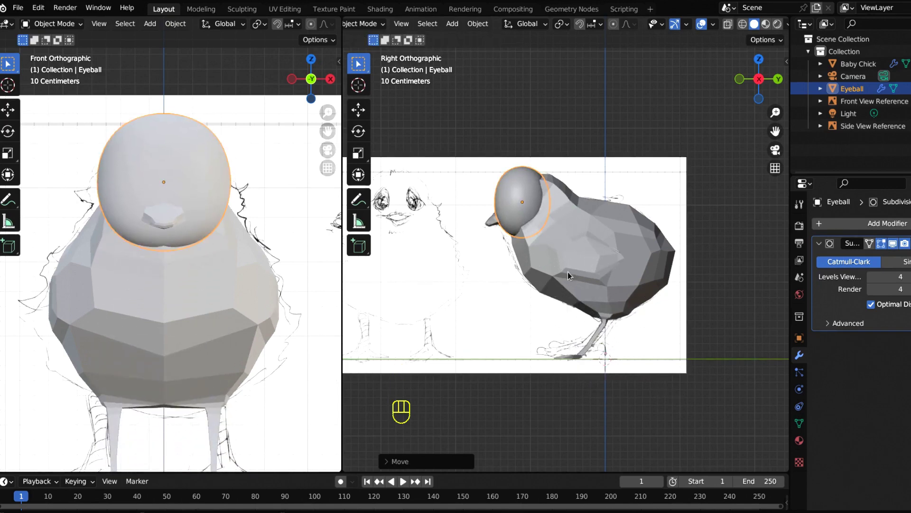
pyautogui.click(641, 287)
pyautogui.scroll(4, 568, 269)
pyautogui.press('s')
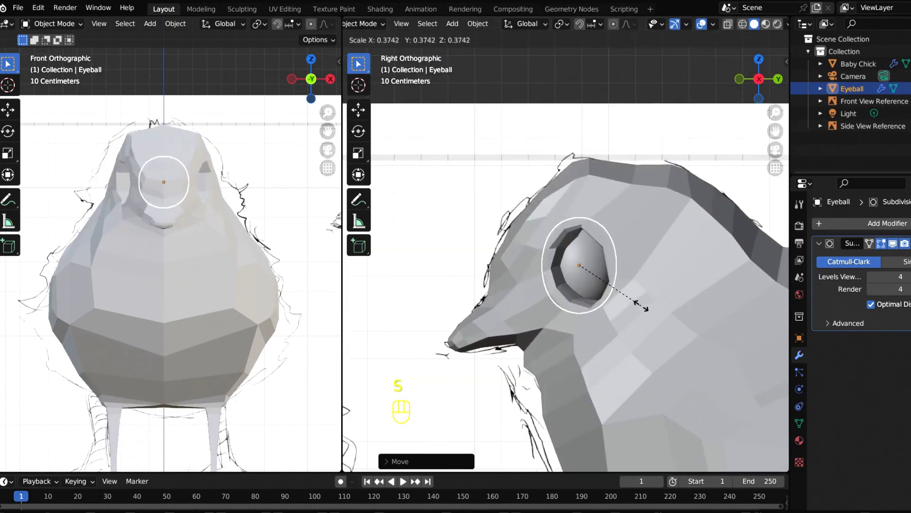
pyautogui.click(641, 305)
# Step: Move the eyeball sideways into the chick's eye socket and adjust its width along the Y axis
pyautogui.scroll(4, 284, 250)
pyautogui.keyDown('shift'); pyautogui.moveTo(289, 273); pyautogui.dragTo(164, 276, button='middle'); pyautogui.keyUp('shift')
pyautogui.scroll(4, 163, 275)
pyautogui.press('g')
pyautogui.moveTo(164, 275); pyautogui.dragTo(168, 270, button='middle')
pyautogui.click(169, 269)
pyautogui.scroll(1, 664, 298)
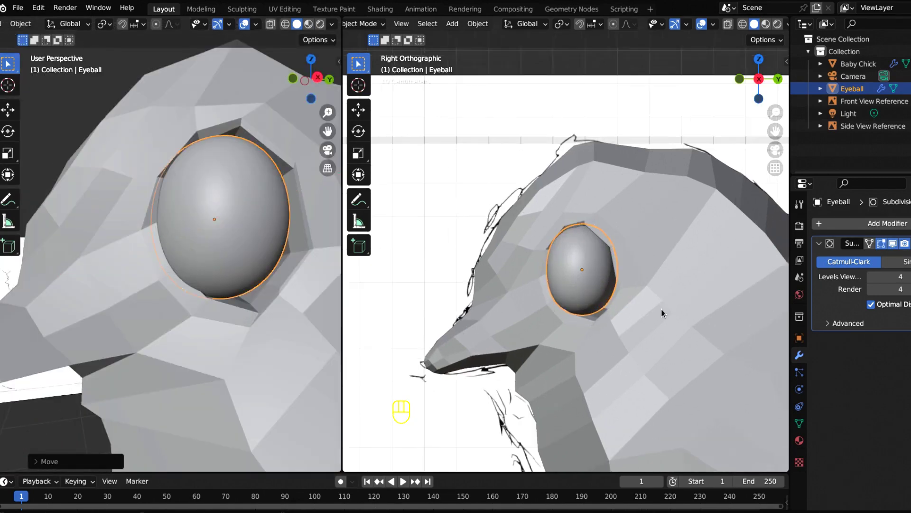
pyautogui.press('s')
pyautogui.press('y')
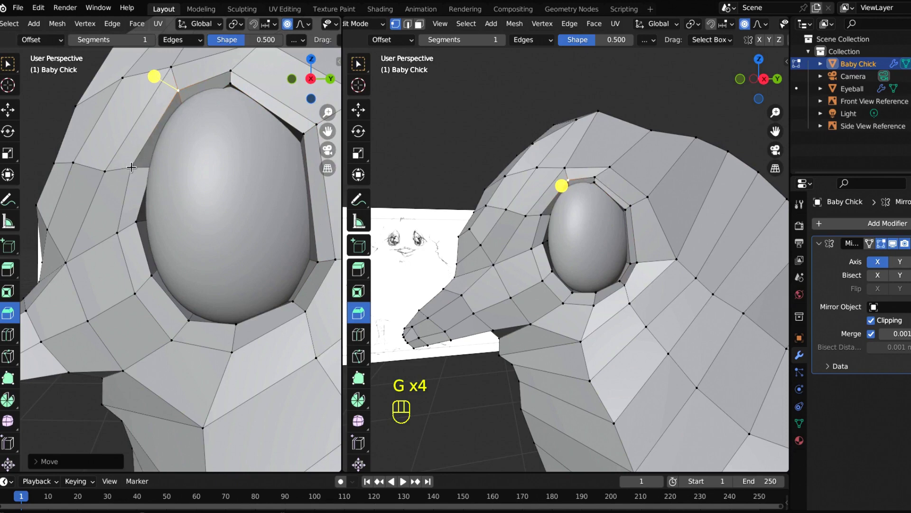
# Step: Reposition the chick's eye socket vertices so the rim wraps around the eyeball
pyautogui.press('g')
pyautogui.click(134, 153)
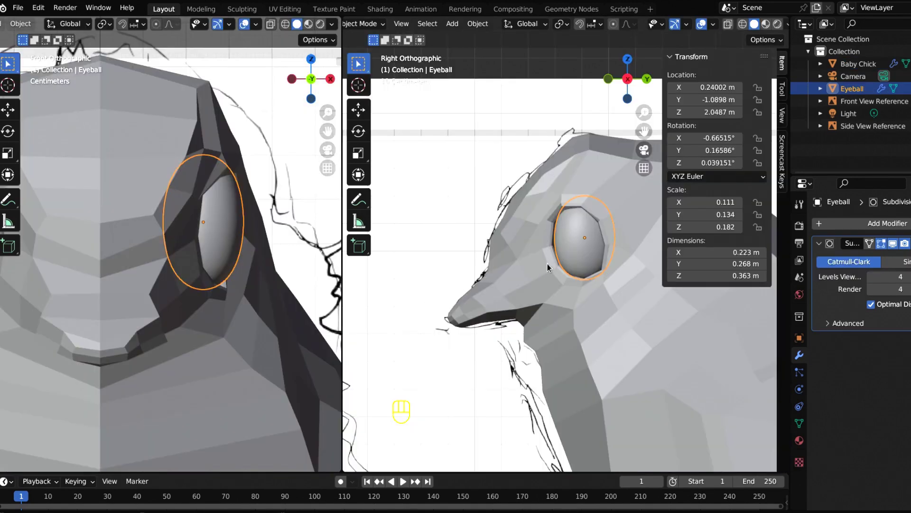
# Step: Duplicate the eyeball, name the copy Pupil, and scale it to about 0.47 of its size
pyautogui.press('shift')
pyautogui.hotkey('shift', 'd')
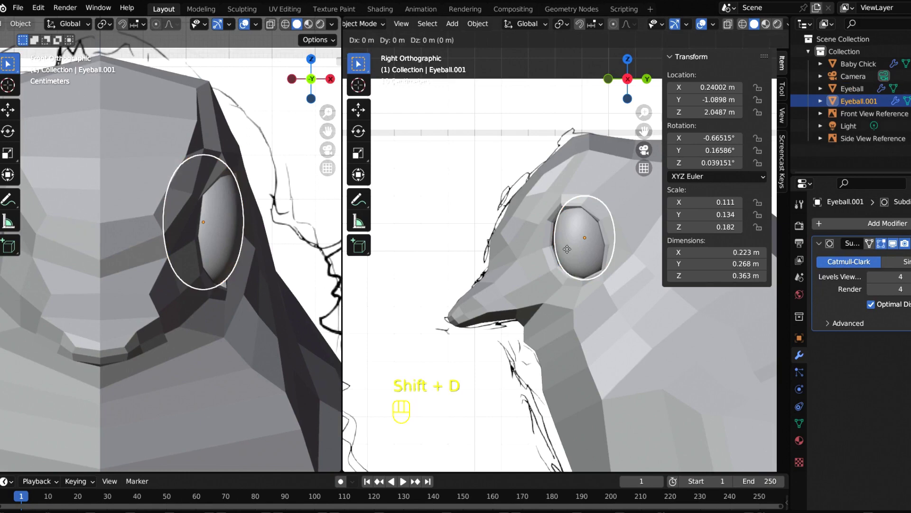
pyautogui.press('s')
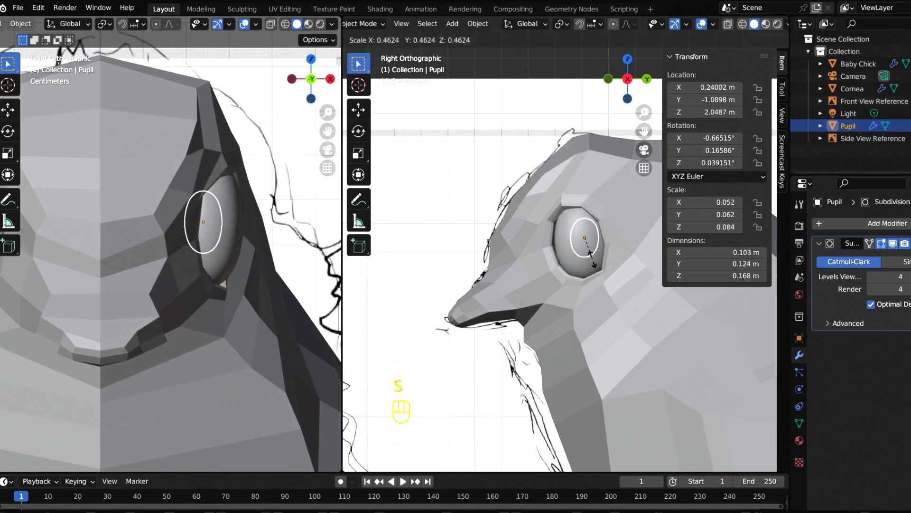
pyautogui.click(597, 261)
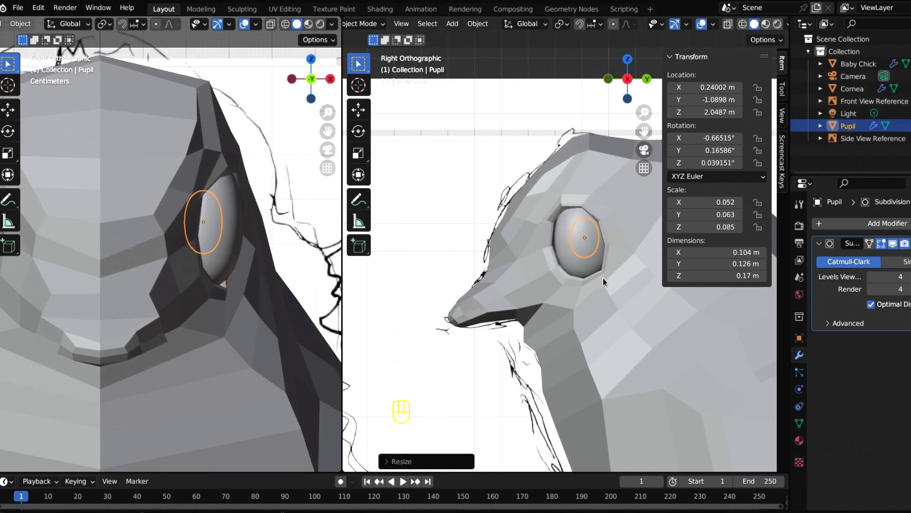
# Step: Move the pupil toward the outer surface of the eyeball in front view, and shift it along the Y axis
pyautogui.press('g')
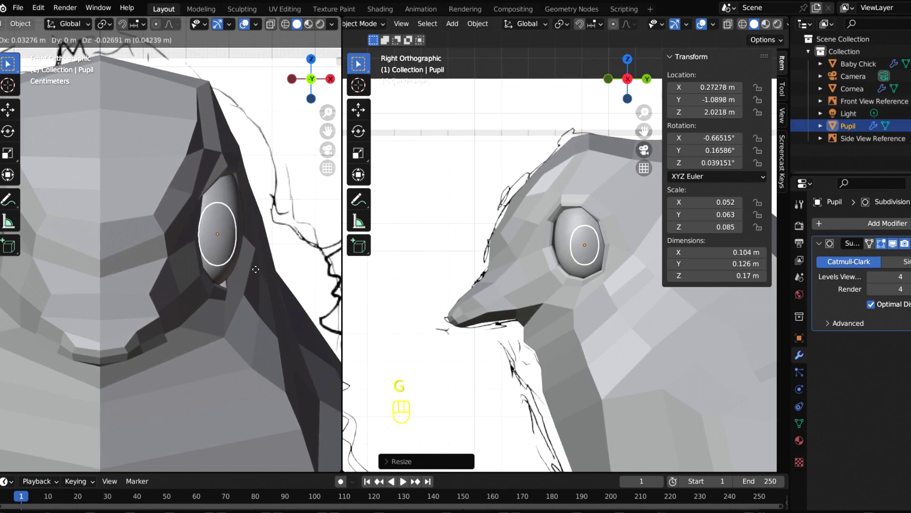
pyautogui.click(246, 284)
pyautogui.press('g')
pyautogui.press('y')
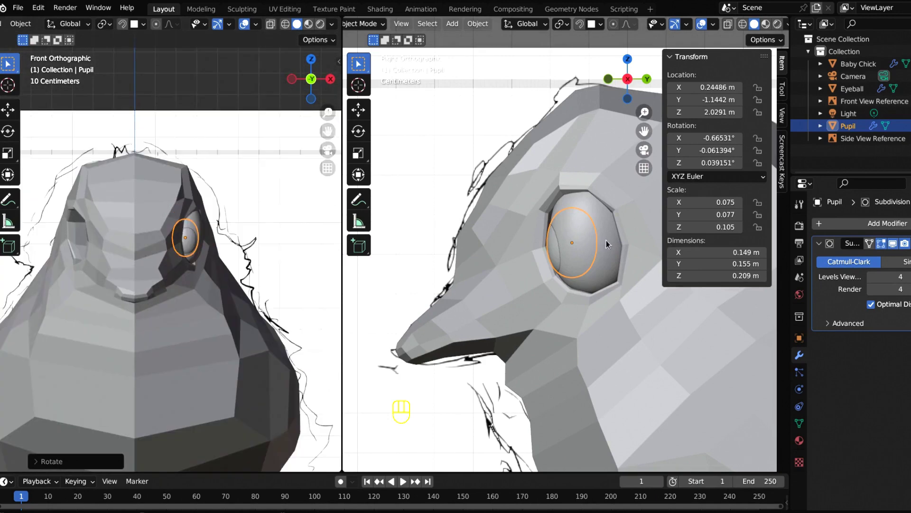
# Step: Switch the viewport to Material Preview and give the pupil a new material named Pupil
pyautogui.click(606, 240)
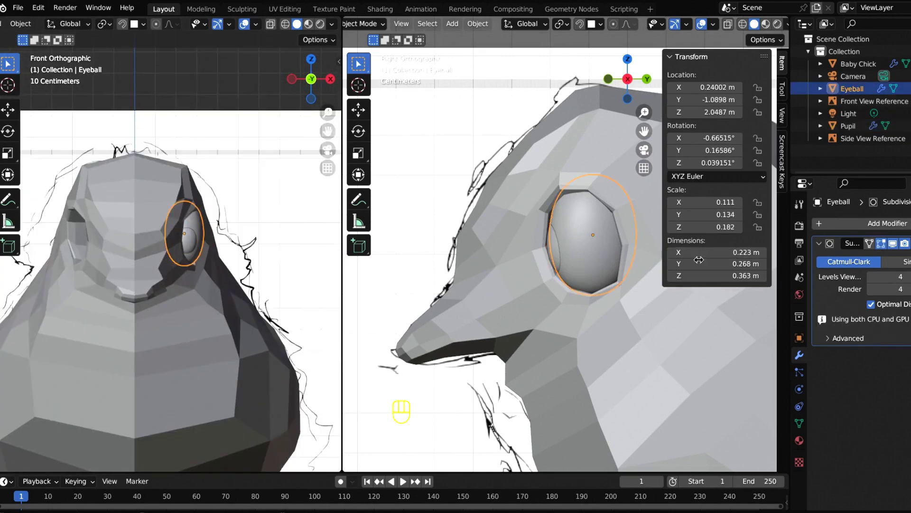
pyautogui.click(694, 26)
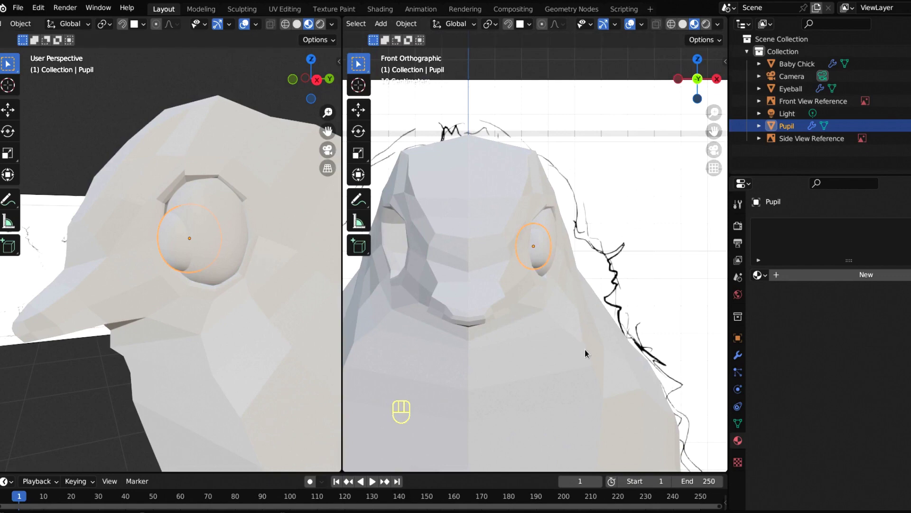
pyautogui.moveTo(260, 332); pyautogui.dragTo(190, 312, button='middle')
pyautogui.scroll(-3, 514, 368)
pyautogui.scroll(5, 516, 363)
pyautogui.scroll(-1, 516, 356)
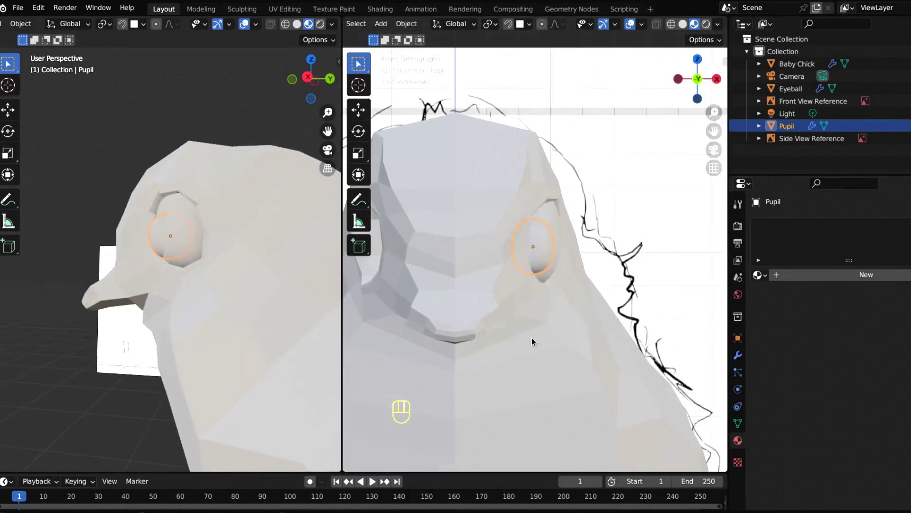
pyautogui.scroll(2, 532, 337)
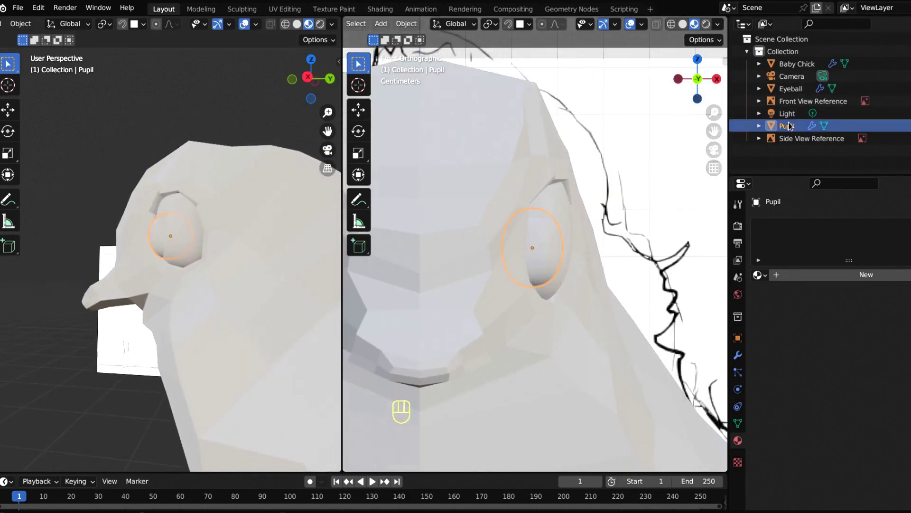
pyautogui.click(817, 276)
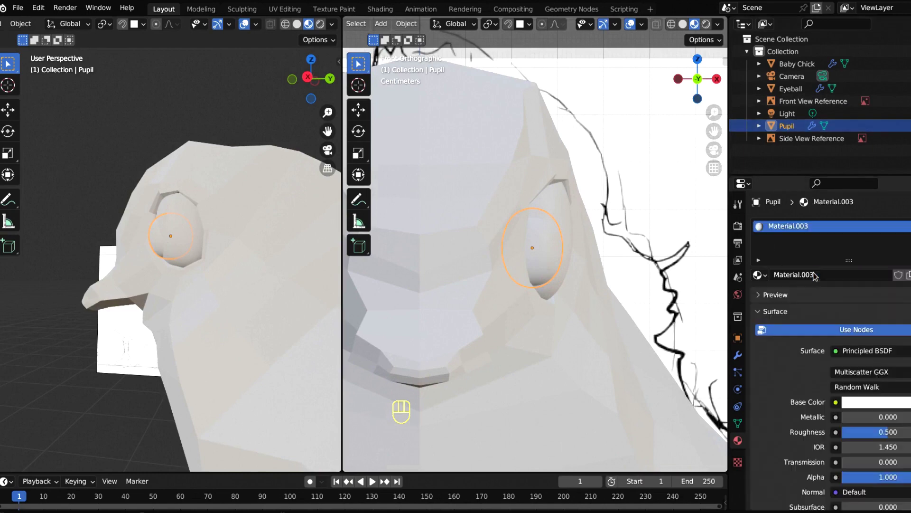
pyautogui.doubleClick(795, 225)
pyautogui.write('Pupil')
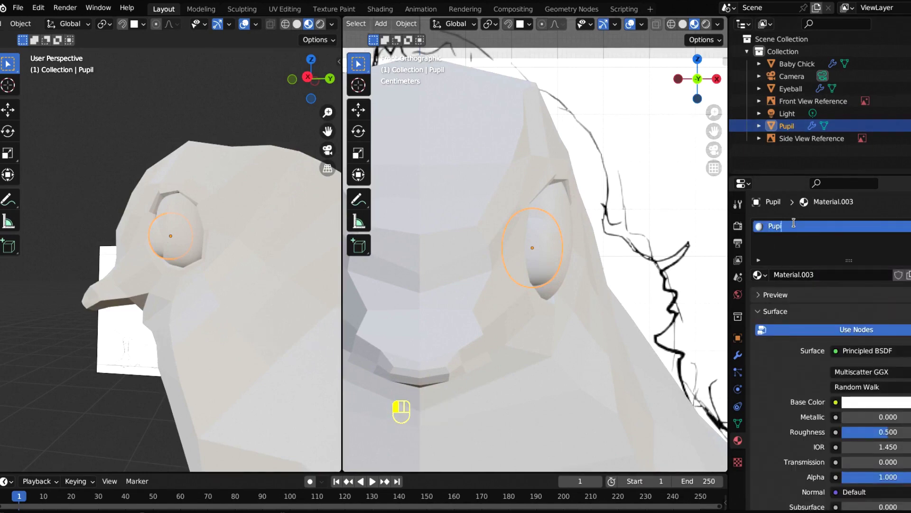
pyautogui.press('Return')
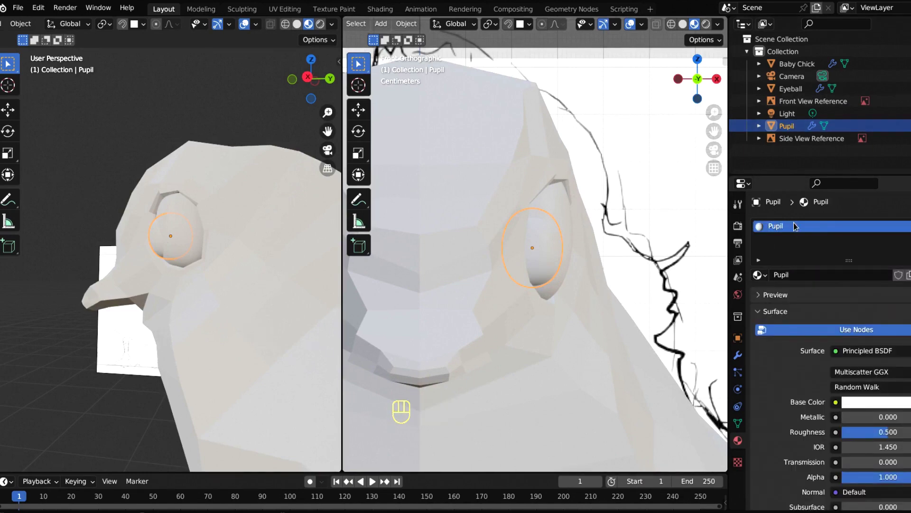
# Step: Set the Pupil material's base color to black, its roughness to 0 and its specular to 1.0
pyautogui.click(864, 402)
pyautogui.moveTo(910, 229); pyautogui.dragTo(830, 334)
pyautogui.scroll(-4, 854, 332)
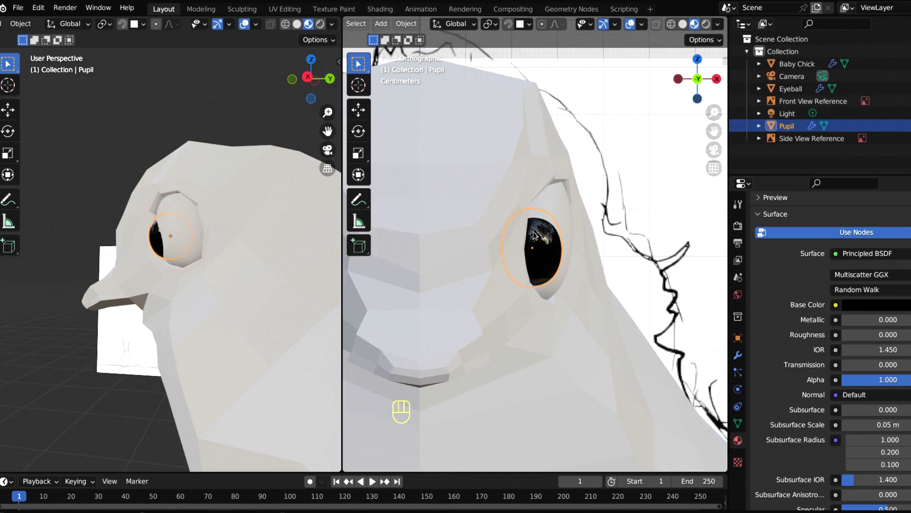
pyautogui.scroll(-2, 812, 450)
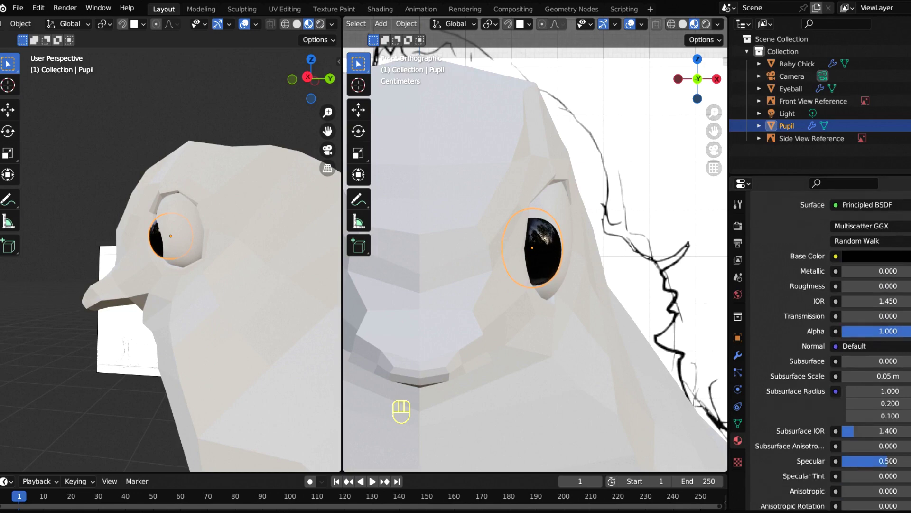
pyautogui.scroll(-3, 882, 459)
pyautogui.moveTo(881, 388)
pyautogui.mouseDown()
pyautogui.moveTo(909, 387)
pyautogui.moveTo(843, 388)
pyautogui.moveTo(909, 388)
pyautogui.moveTo(899, 387)
pyautogui.mouseUp()
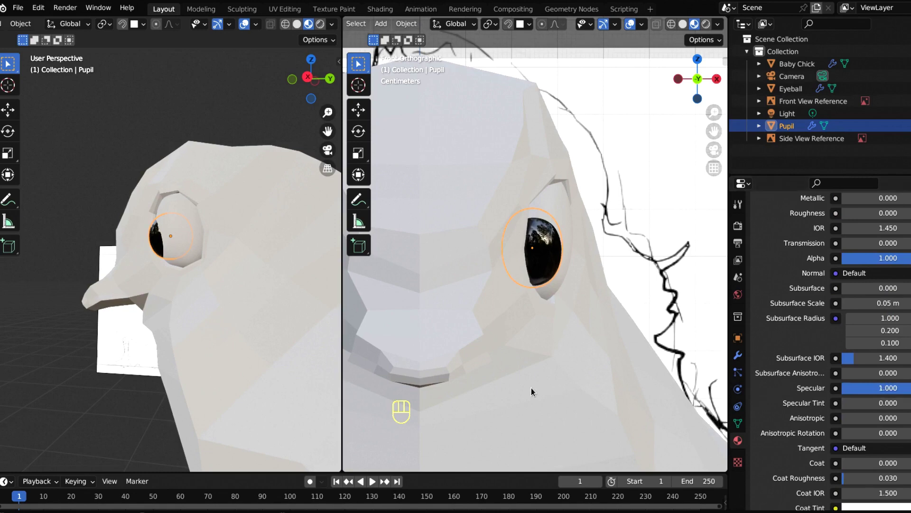
# Step: Select the eyeball and give it a new material named Eyeball
pyautogui.press('KP_1')
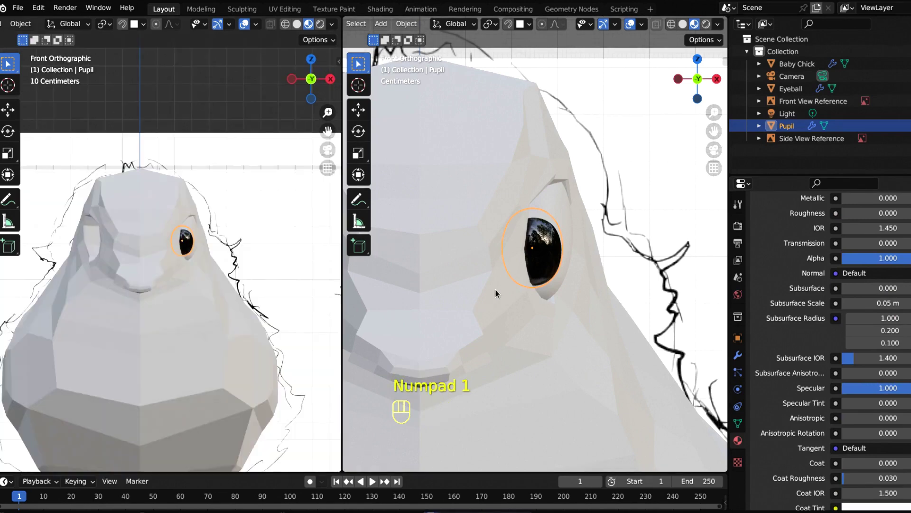
pyautogui.press('KP_3')
pyautogui.click(557, 205)
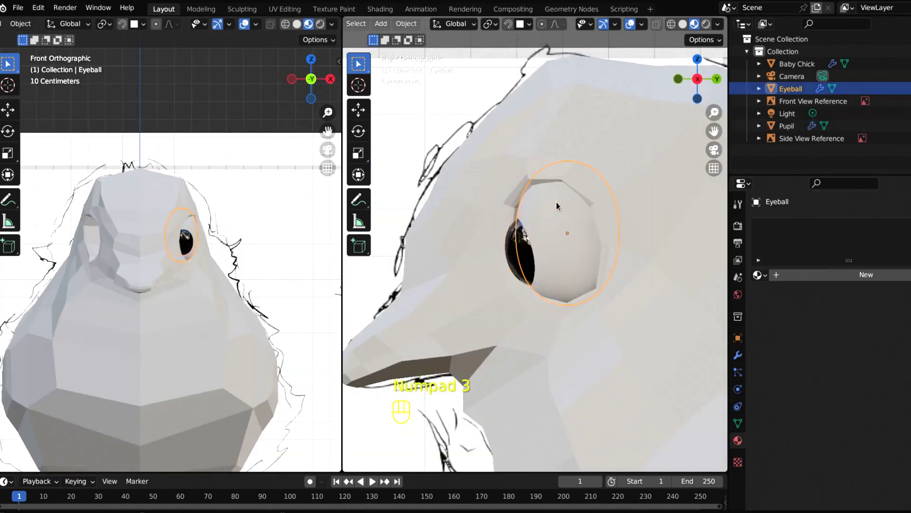
pyautogui.scroll(-1, 554, 198)
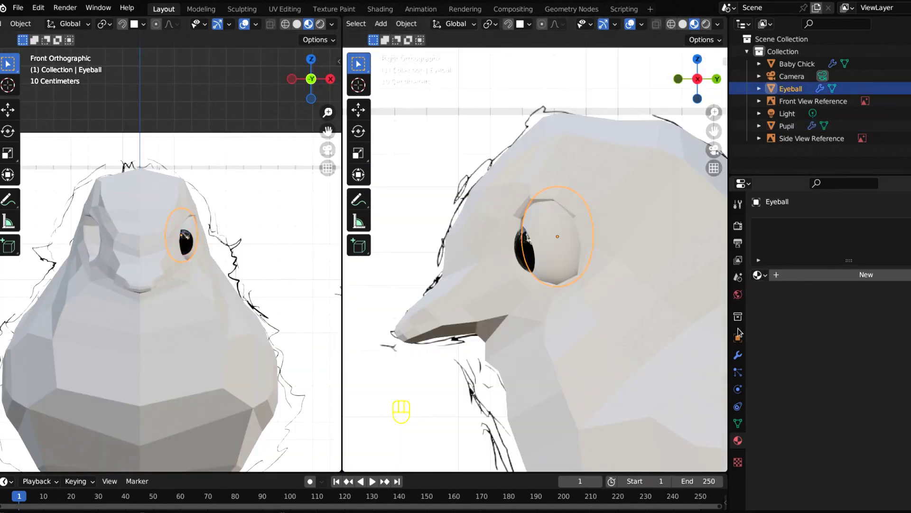
pyautogui.click(807, 275)
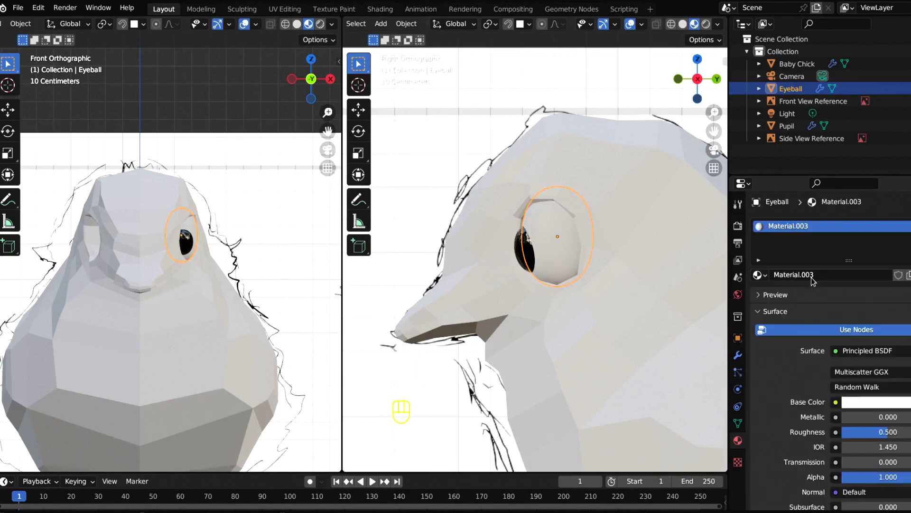
pyautogui.doubleClick(797, 226)
pyautogui.write('Eyeball')
pyautogui.press('Return')
# Step: Set the Eyeball material's roughness to 0 and its specular to 1.0, and check the gloss from the side and front
pyautogui.scroll(-4, 821, 285)
pyautogui.click(840, 331)
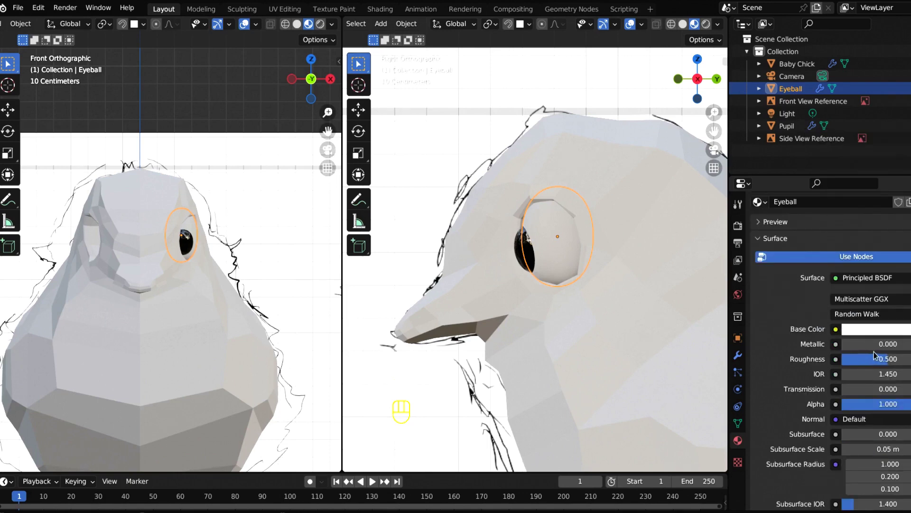
pyautogui.moveTo(881, 359); pyautogui.dragTo(835, 360)
pyautogui.scroll(-3, 553, 268)
pyautogui.moveTo(554, 268); pyautogui.dragTo(645, 292, button='middle')
pyautogui.press('KP_3')
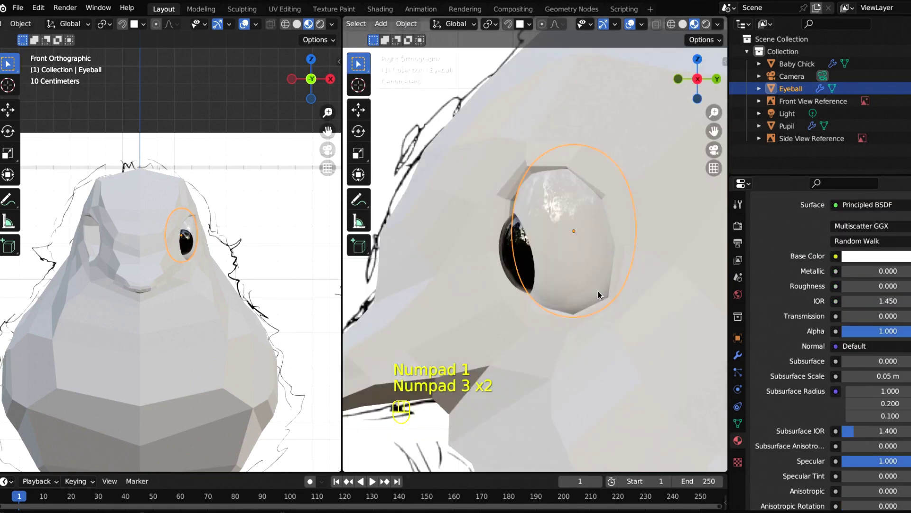
pyautogui.press('KP_1')
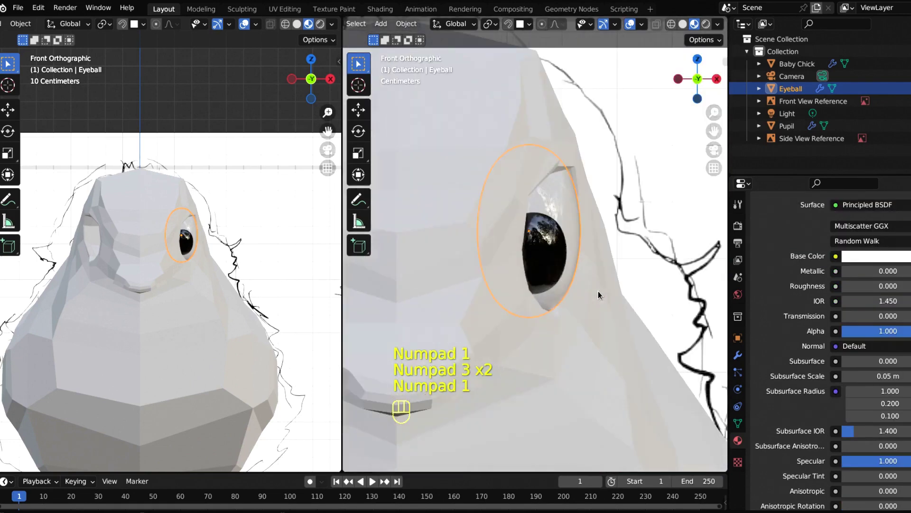
# Step: Save the file with the whole chick in front view
pyautogui.scroll(-5, 547, 365)
pyautogui.scroll(-3, 550, 352)
pyautogui.scroll(3, 684, 289)
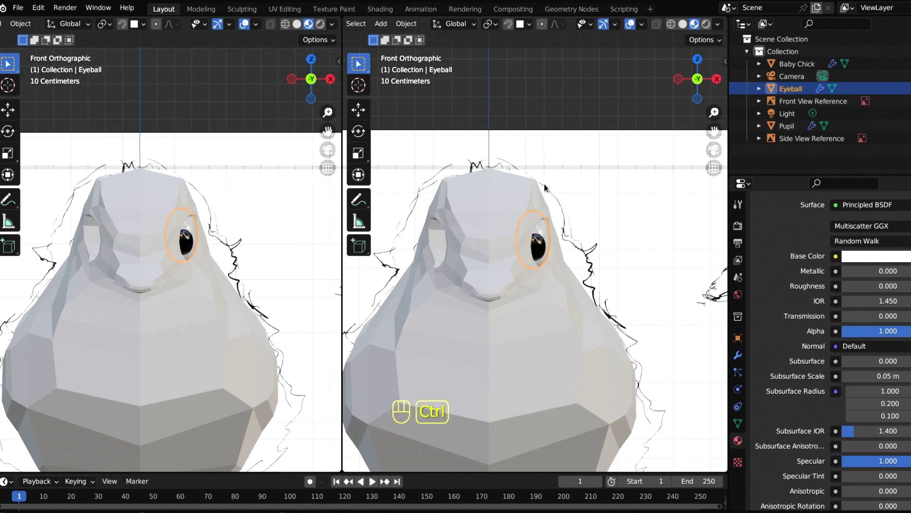
pyautogui.hotkey('ctrl', 's')
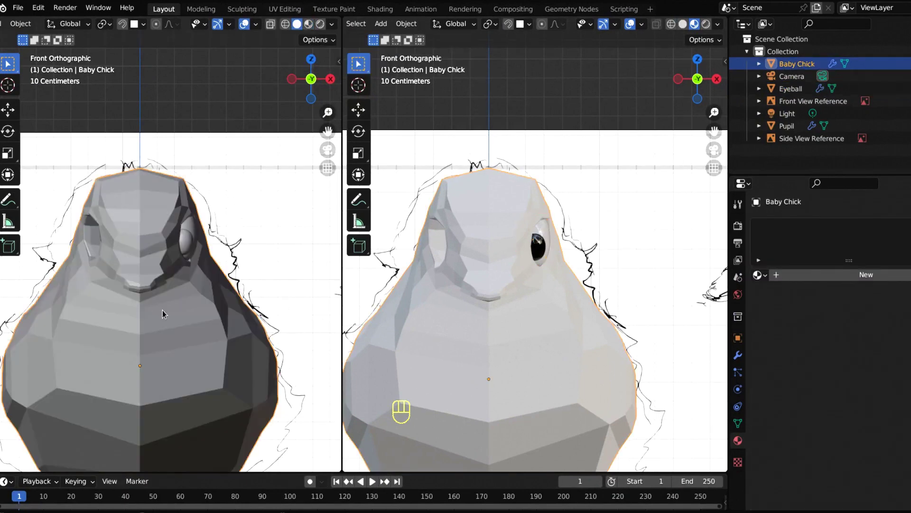
# Step: Check the whole Baby Chick in side and front views and switch to the Texture Paint workspace
pyautogui.press('KP_3')
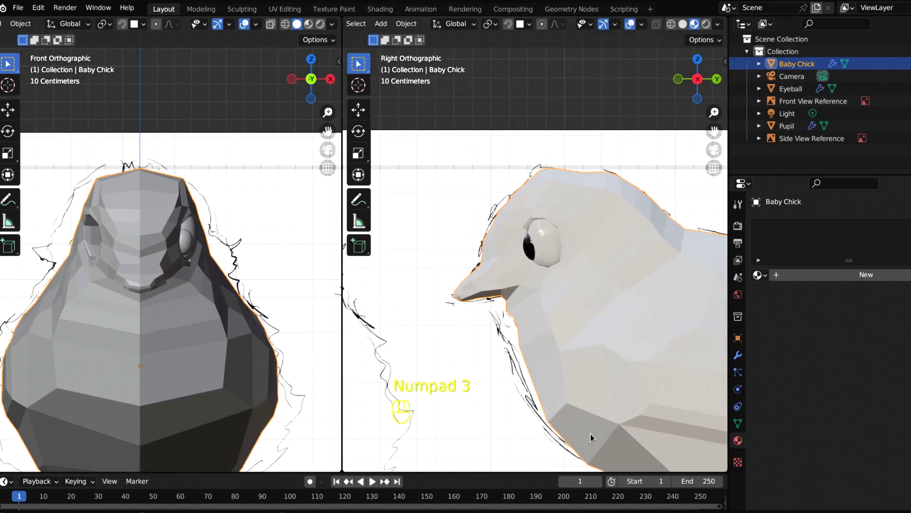
pyautogui.scroll(-4, 466, 389)
pyautogui.keyDown('shift'); pyautogui.moveTo(534, 361); pyautogui.dragTo(501, 323, button='middle'); pyautogui.keyUp('shift')
pyautogui.scroll(2, 570, 344)
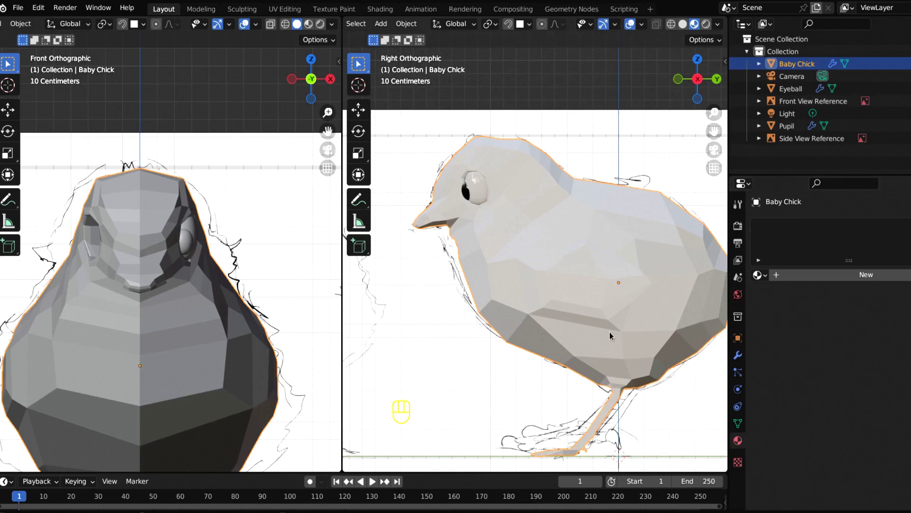
pyautogui.keyDown('shift'); pyautogui.moveTo(623, 336); pyautogui.dragTo(607, 324, button='middle'); pyautogui.keyUp('shift')
pyautogui.keyDown('shift'); pyautogui.moveTo(225, 372); pyautogui.dragTo(258, 259, button='middle'); pyautogui.keyUp('shift')
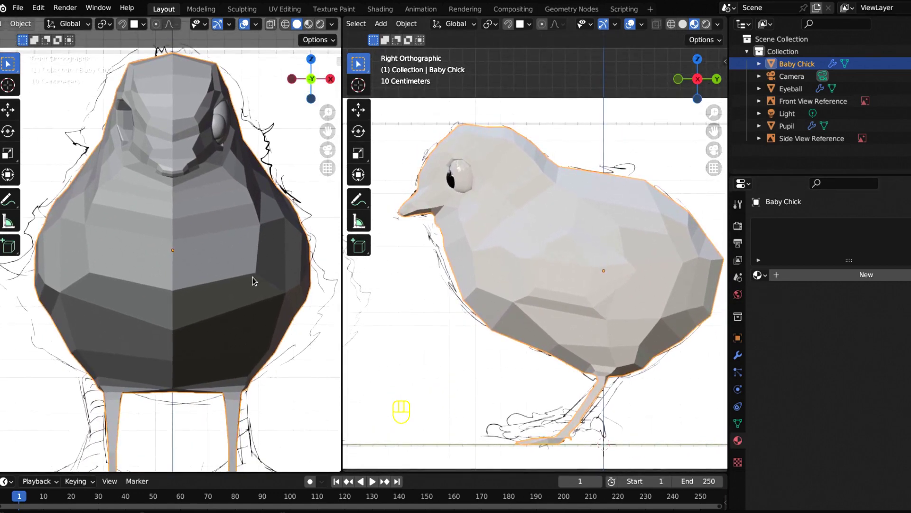
pyautogui.scroll(-1, 253, 280)
pyautogui.scroll(-1, 252, 297)
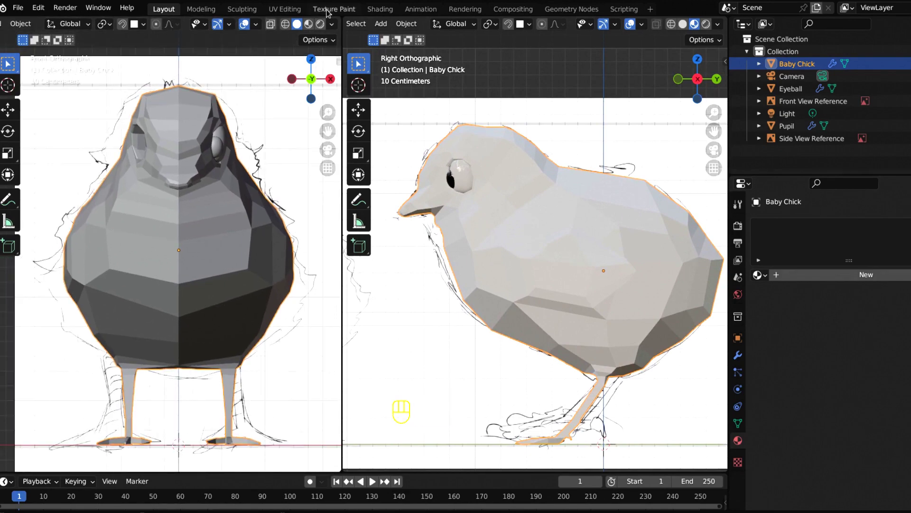
pyautogui.click(328, 10)
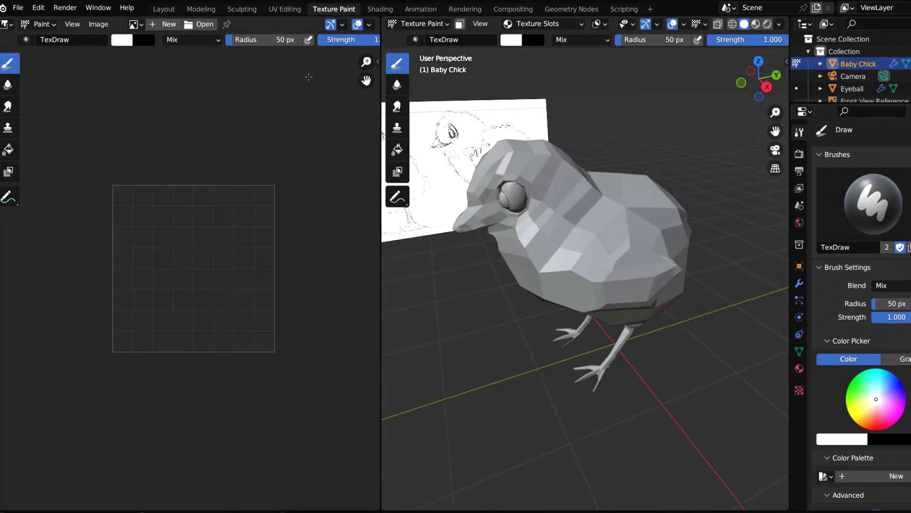
pyautogui.scroll(3, 265, 273)
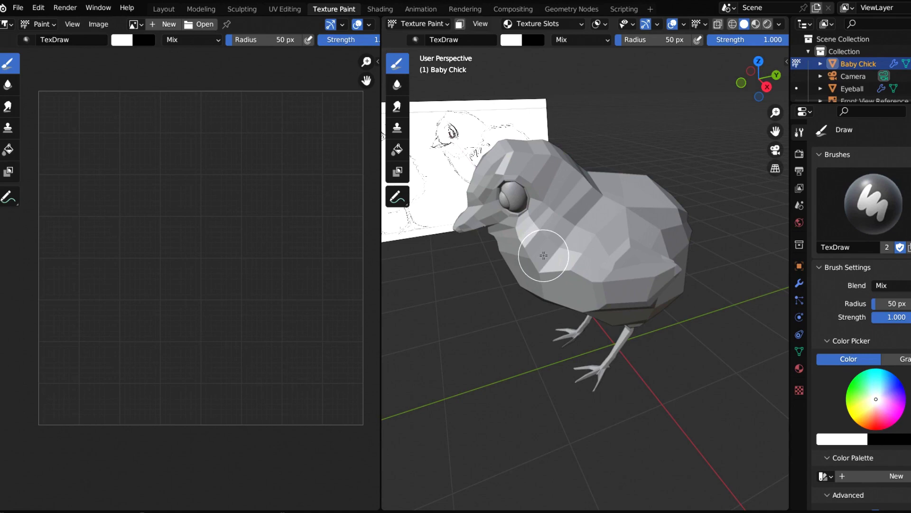
# Step: Put the Baby Chick in Edit Mode and select its entire mesh
pyautogui.click(418, 24)
pyautogui.click(418, 49)
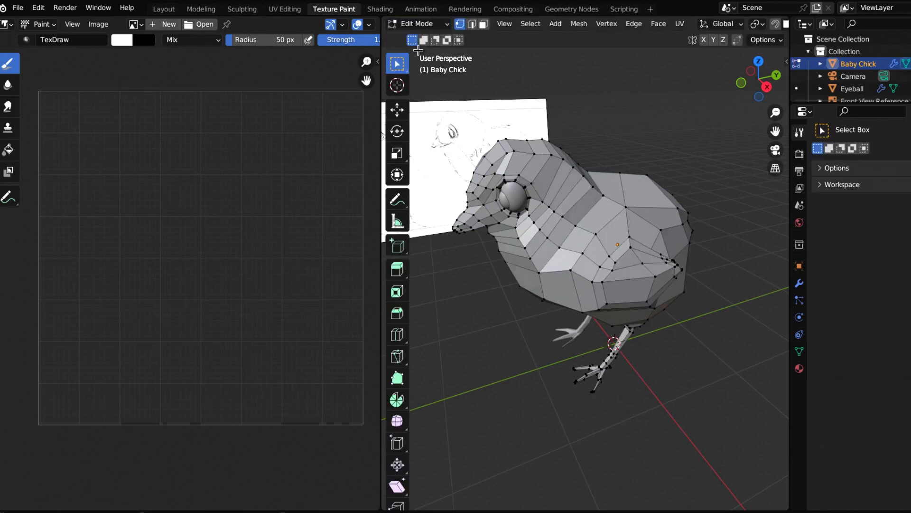
pyautogui.press('a')
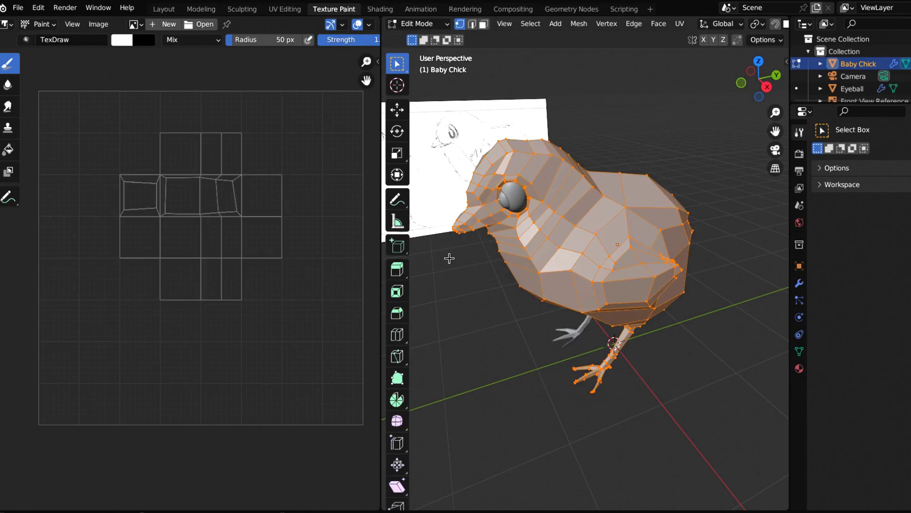
# Step: Return to Object Mode and apply the Baby Chick's Mirror modifier
pyautogui.scroll(-3, 570, 307)
pyautogui.moveTo(557, 302); pyautogui.dragTo(669, 289, button='middle')
pyautogui.press('KP_1')
pyautogui.press('Tab')
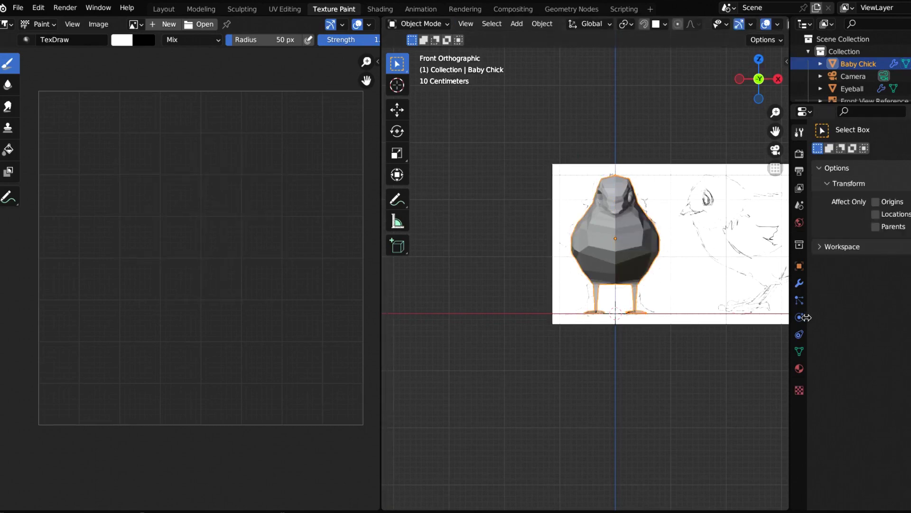
pyautogui.click(800, 283)
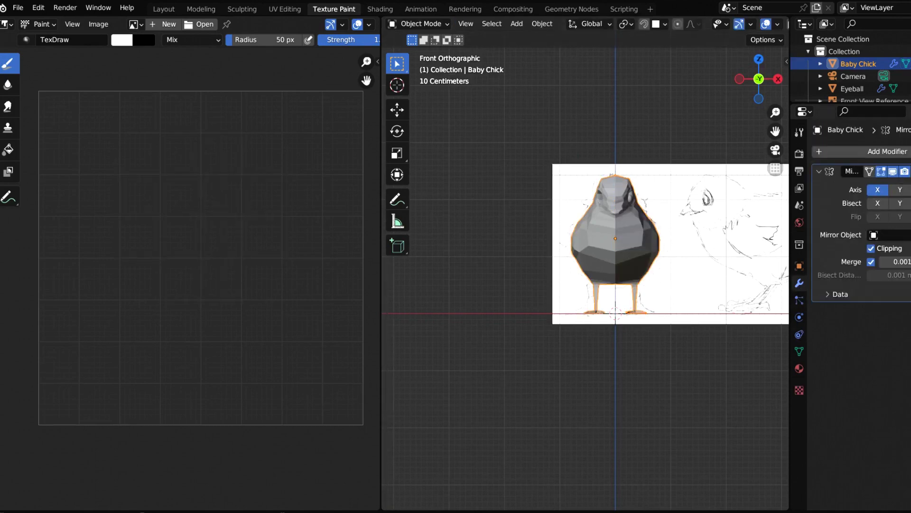
pyautogui.click(910, 171)
pyautogui.click(882, 188)
pyautogui.scroll(5, 659, 281)
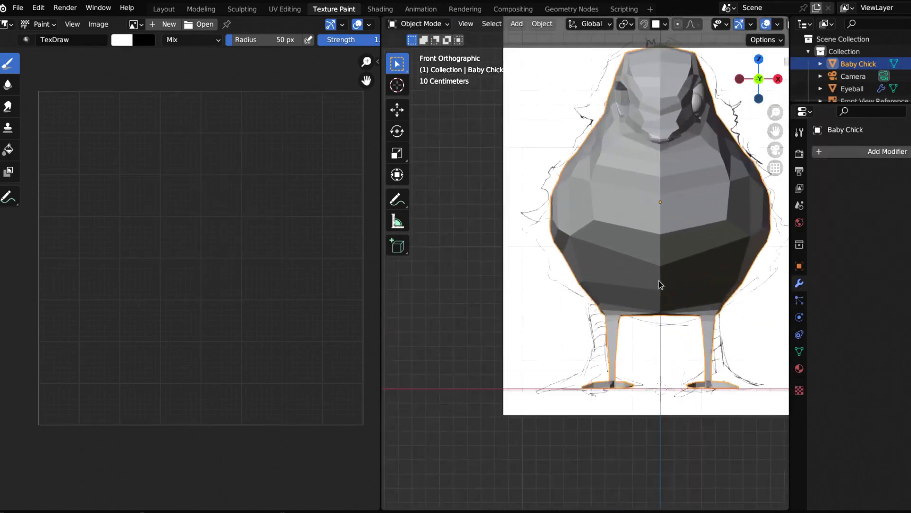
# Step: Unwrap the whole Baby Chick mesh in Edit Mode with Smart UV Project, keeping the 66° angle limit and zero island margin
pyautogui.scroll(-3, 660, 284)
pyautogui.press('Tab')
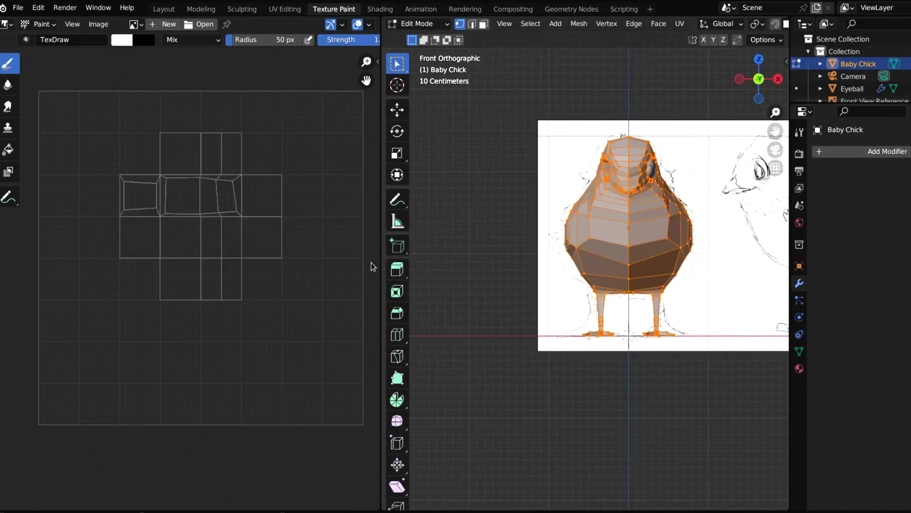
pyautogui.moveTo(674, 270)
pyautogui.mouseDown(button='middle')
pyautogui.moveTo(611, 309)
pyautogui.moveTo(677, 309)
pyautogui.moveTo(648, 316)
pyautogui.mouseUp(button='middle')
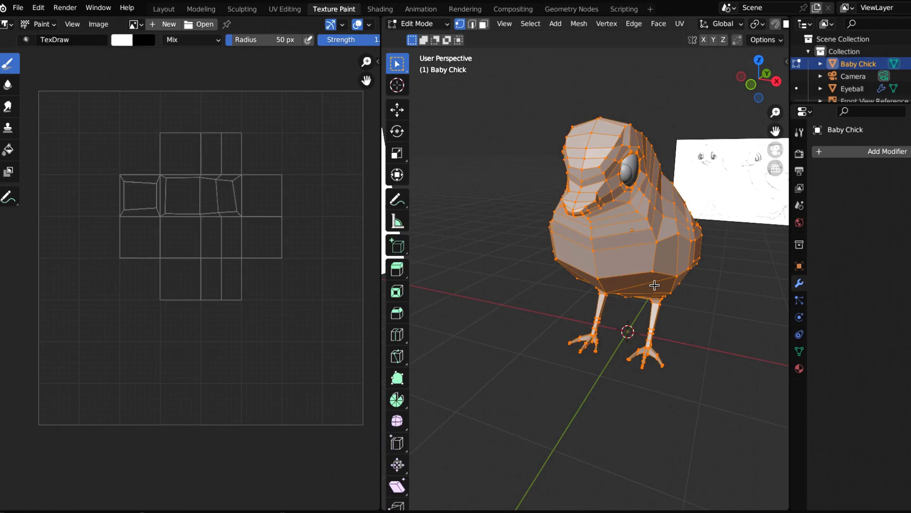
pyautogui.press('u')
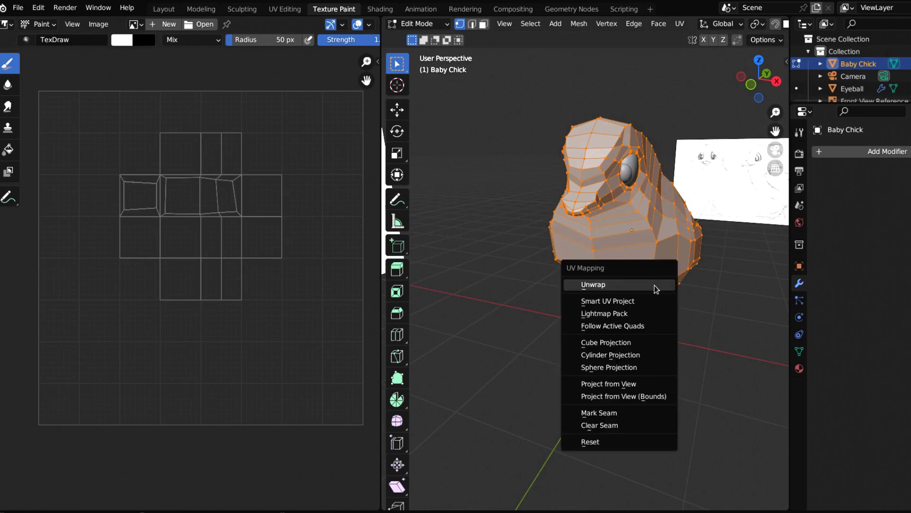
pyautogui.click(635, 302)
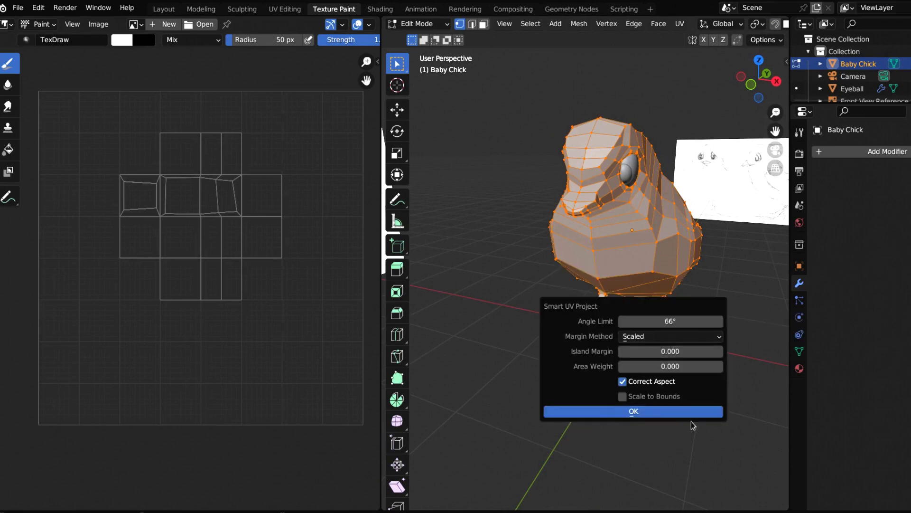
pyautogui.click(639, 414)
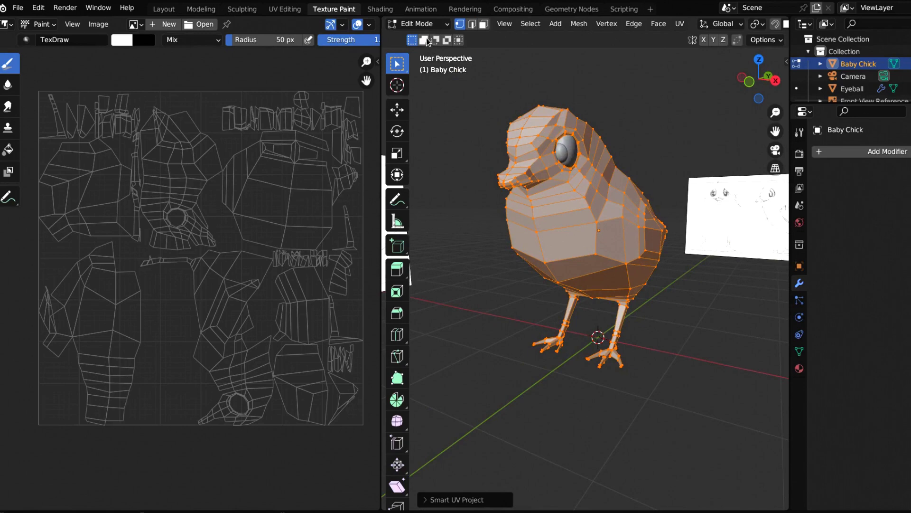
# Step: Return the chick to Texture Paint mode, show it in Material Preview, and choose green as the brush color
pyautogui.click(418, 23)
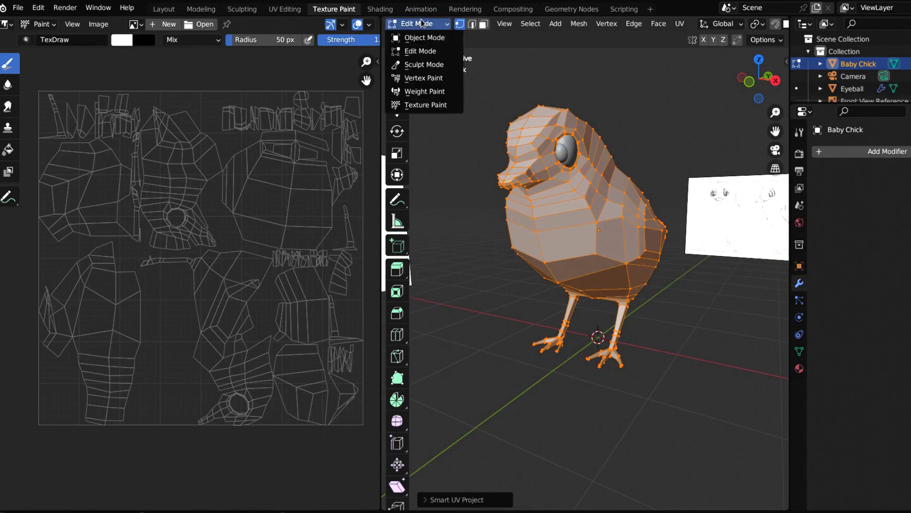
pyautogui.click(423, 103)
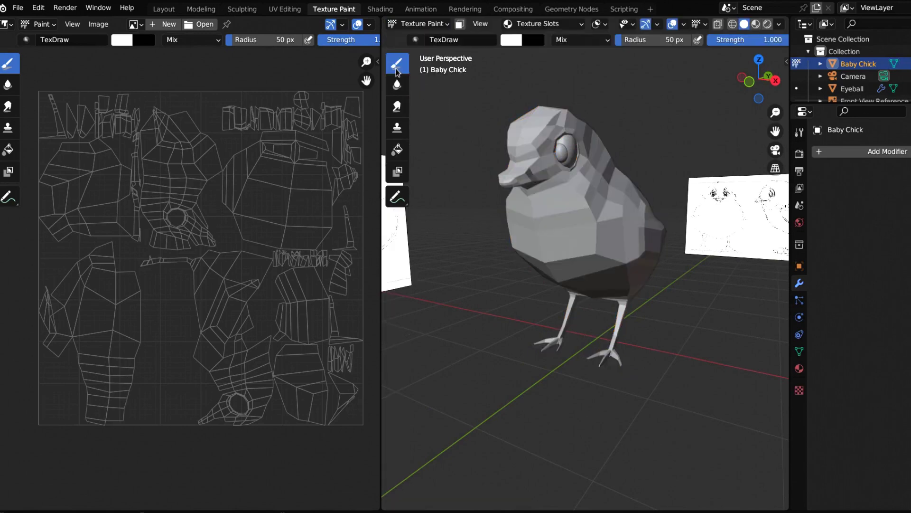
pyautogui.click(756, 24)
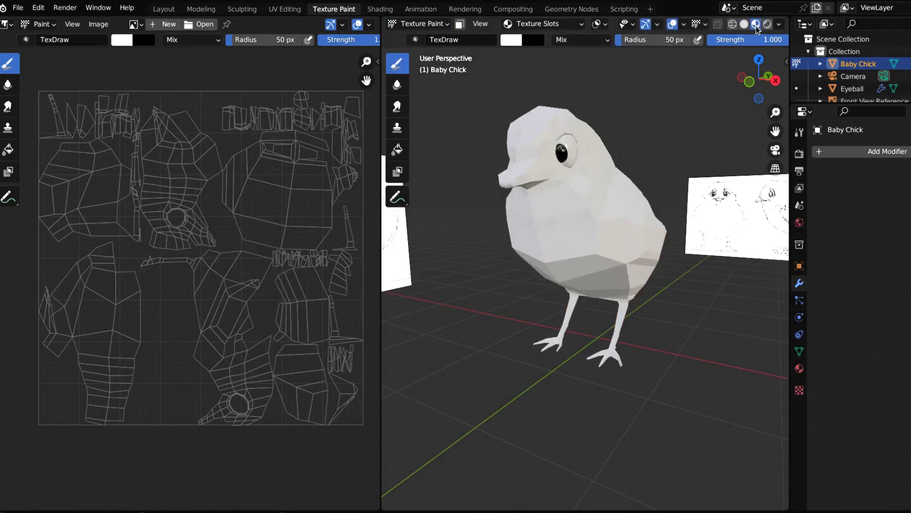
pyautogui.click(513, 40)
pyautogui.click(515, 80)
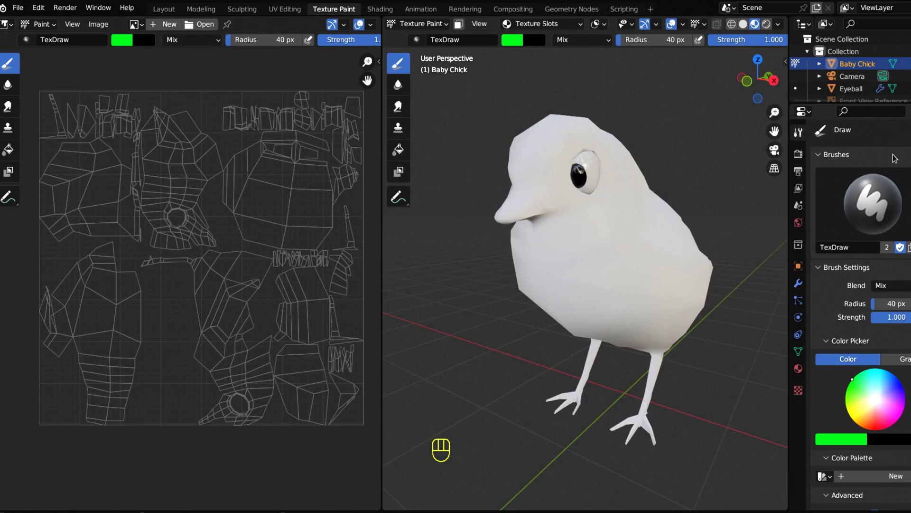
pyautogui.click(798, 368)
pyautogui.click(798, 390)
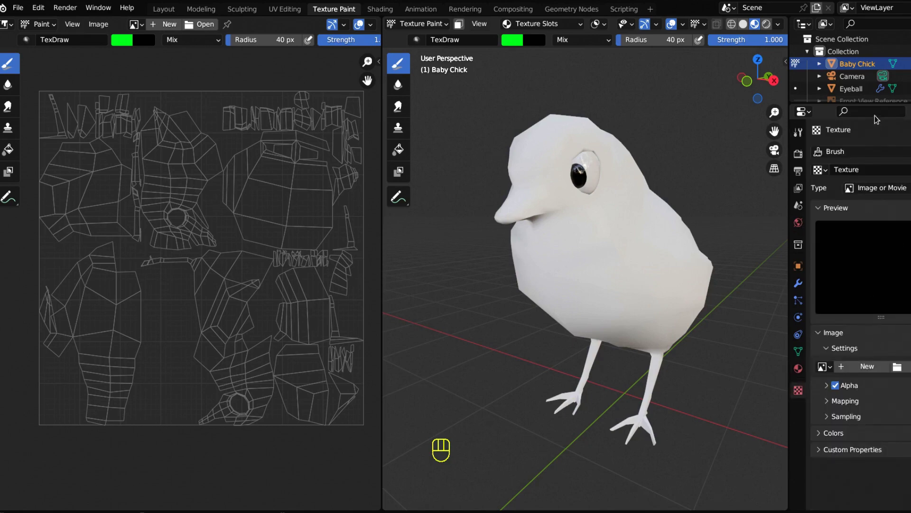
pyautogui.click(800, 130)
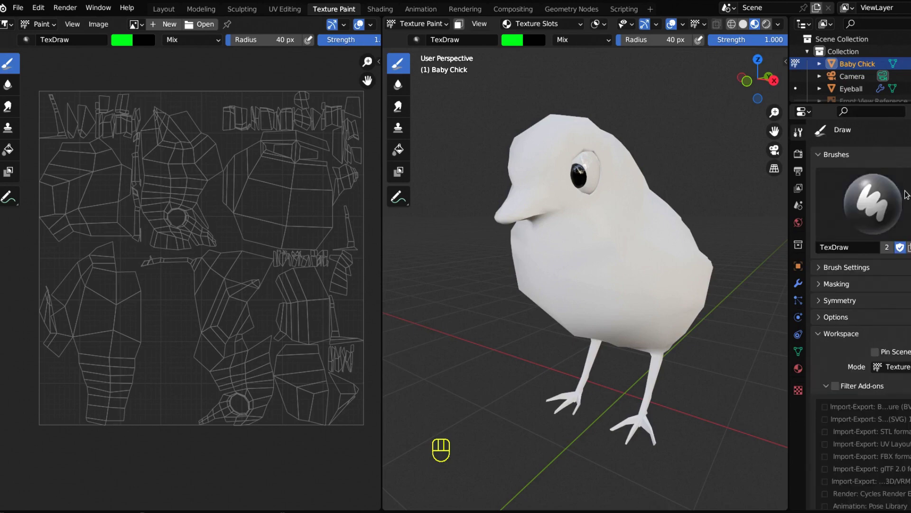
# Step: Start adding a Base Color paint slot to the Baby Chick's material from the texture slots
pyautogui.moveTo(705, 39); pyautogui.dragTo(709, 39, button='middle')
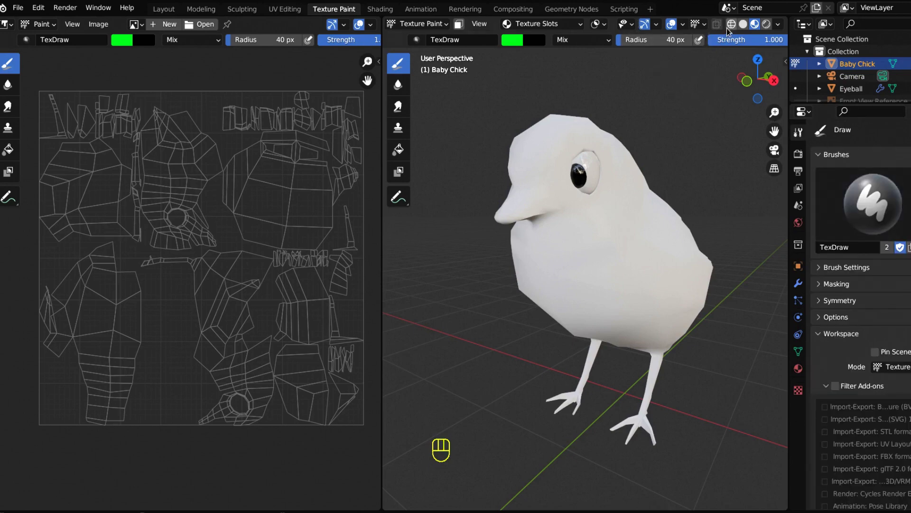
pyautogui.moveTo(483, 24); pyautogui.dragTo(648, 26, button='middle')
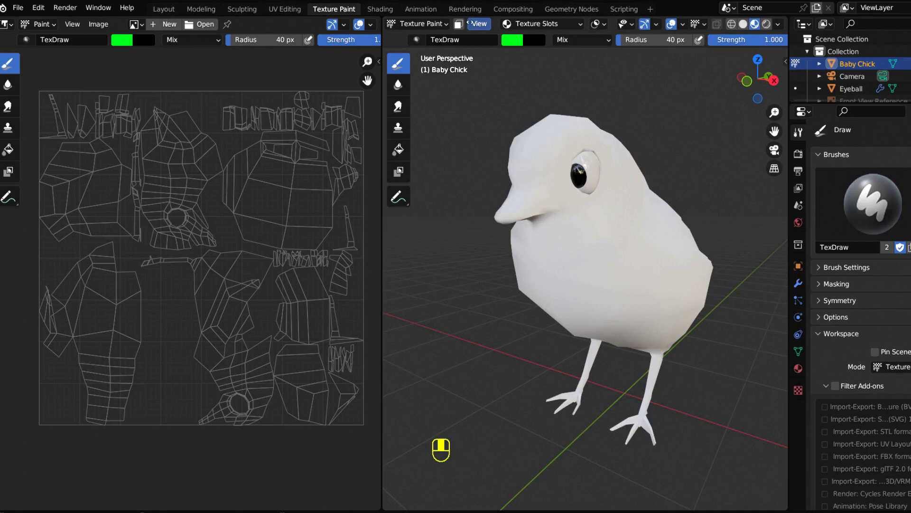
pyautogui.moveTo(785, 34); pyautogui.dragTo(720, 25, button='middle')
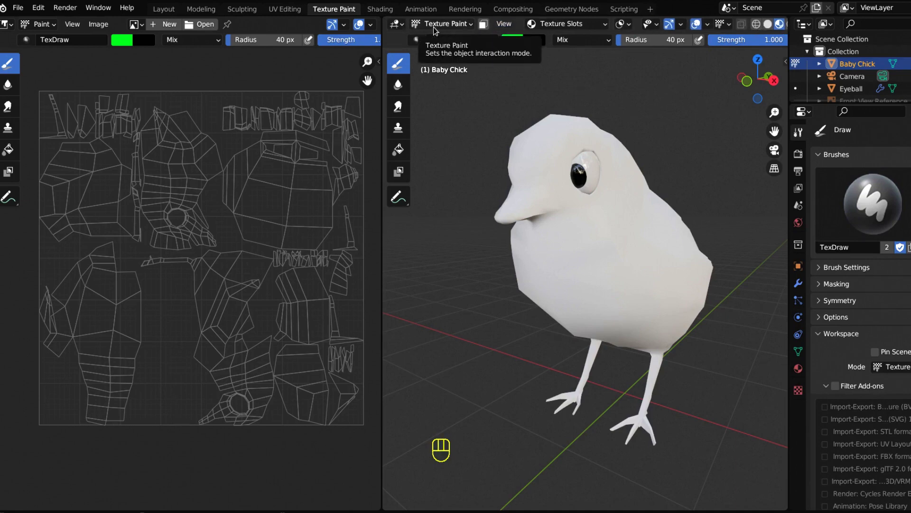
pyautogui.click(553, 25)
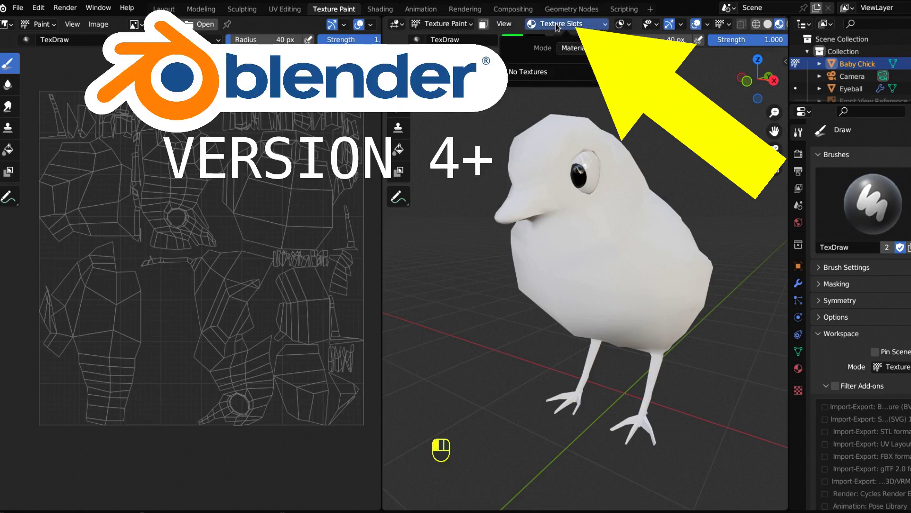
pyautogui.click(558, 26)
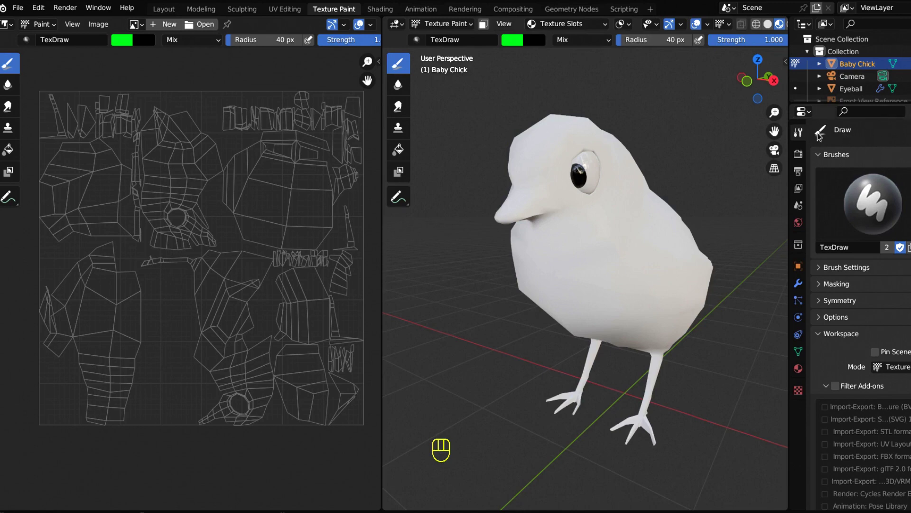
pyautogui.click(588, 27)
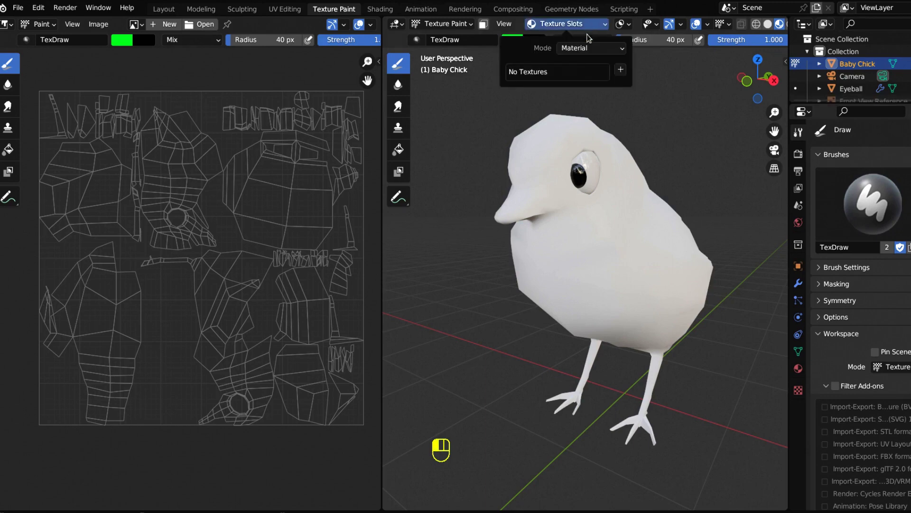
pyautogui.click(620, 71)
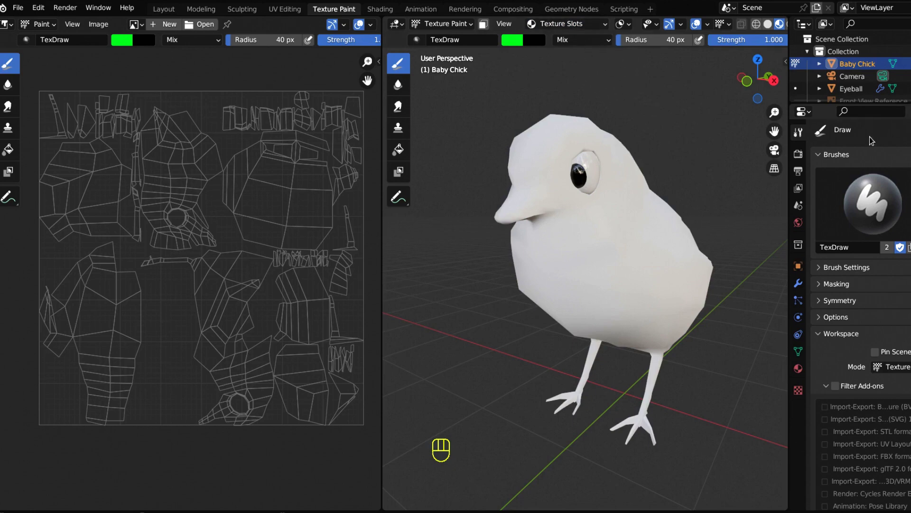
pyautogui.click(565, 24)
pyautogui.click(620, 69)
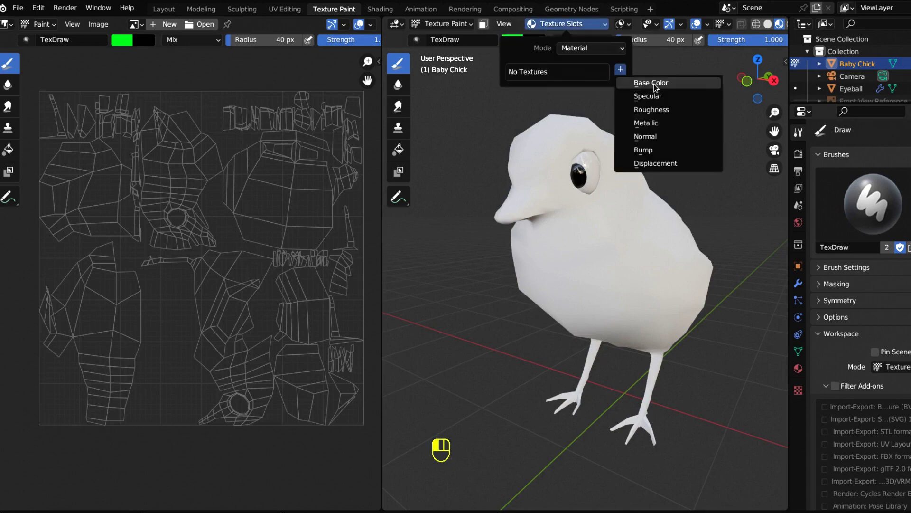
pyautogui.click(655, 84)
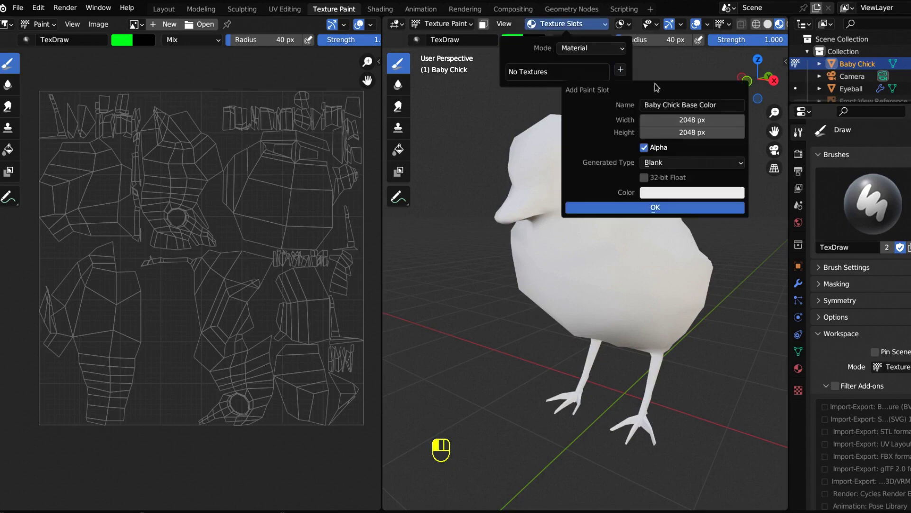
# Step: Create the 2048 × 2048 px Baby Chick Base Color image, filled with pale yellow (hue 0.141, saturation 0.458, value 1.000)
pyautogui.click(646, 109)
pyautogui.click(694, 104)
pyautogui.click(675, 121)
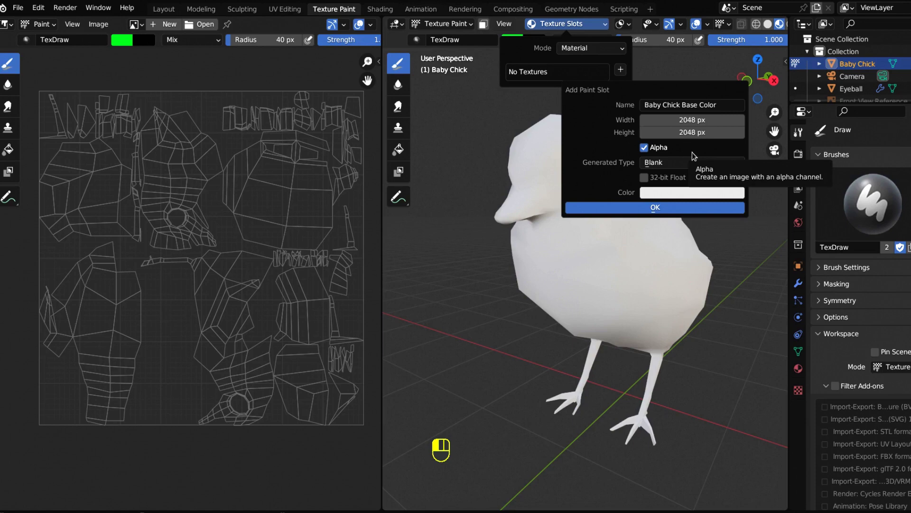
pyautogui.click(657, 196)
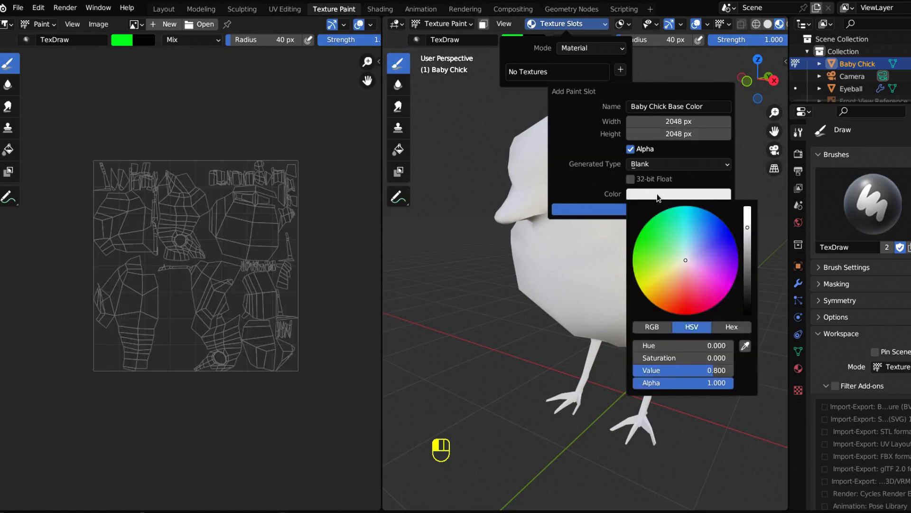
pyautogui.moveTo(748, 231); pyautogui.dragTo(748, 205)
pyautogui.moveTo(679, 265); pyautogui.dragTo(667, 276)
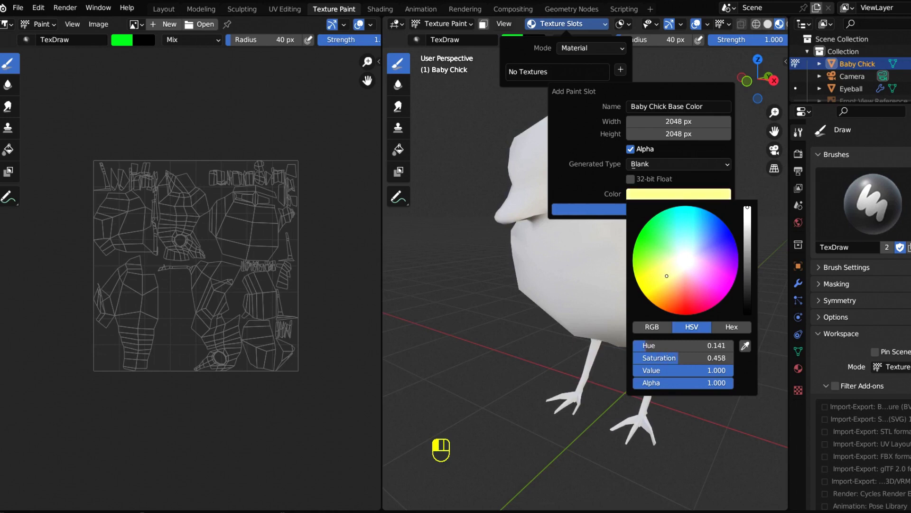
pyautogui.click(601, 209)
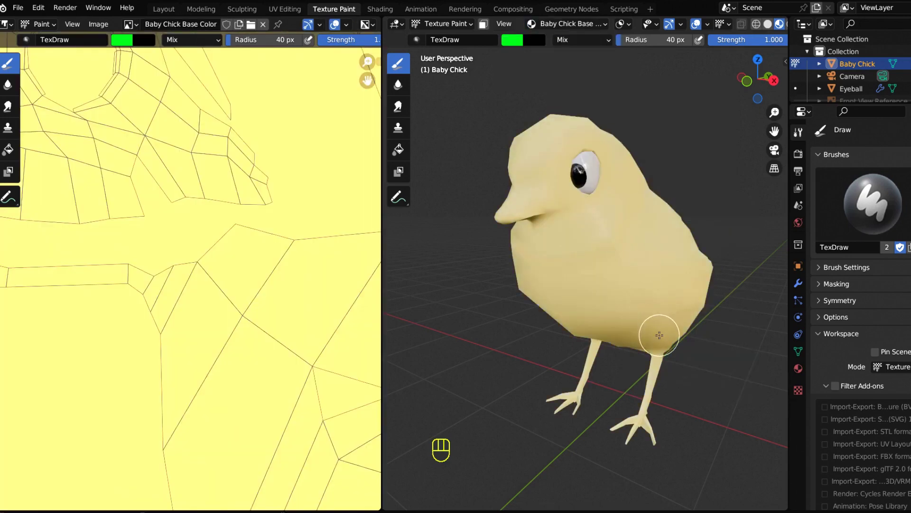
# Step: Give the world background an environment texture that uses the image meadow_2_4k.exr
pyautogui.scroll(-6, 258, 278)
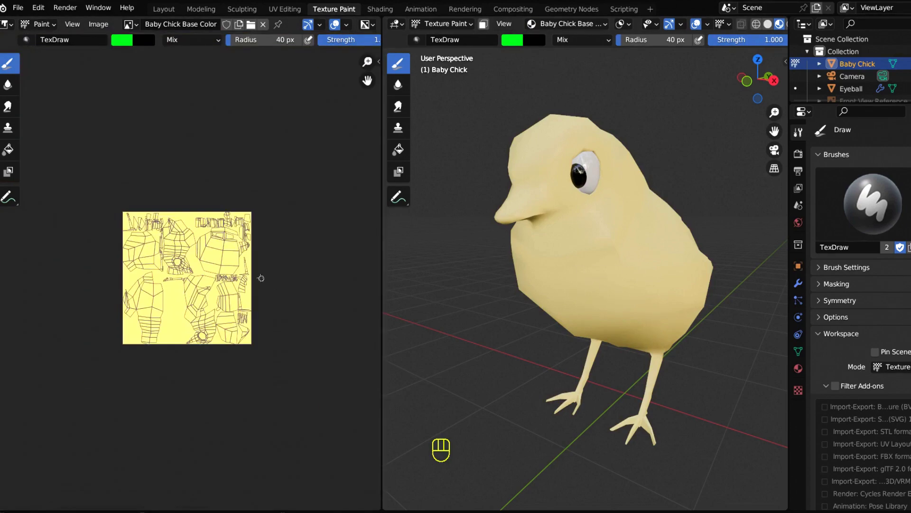
pyautogui.scroll(2, 193, 279)
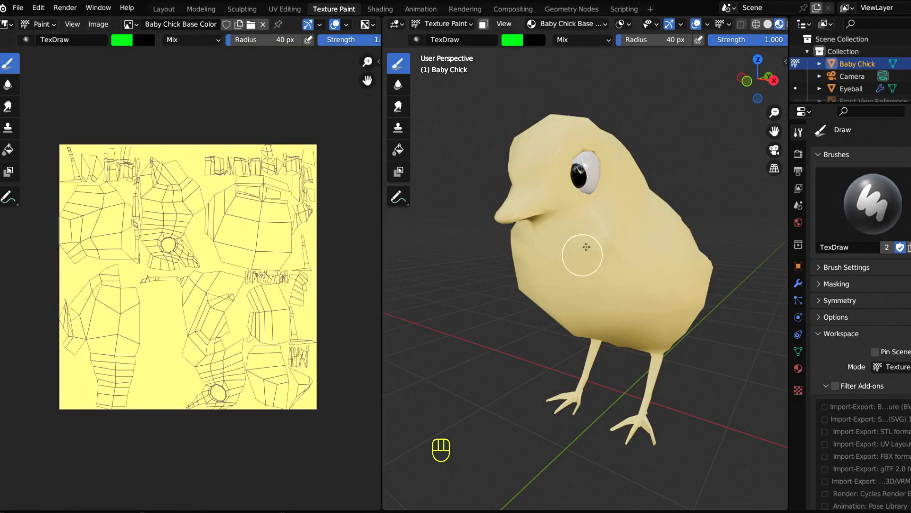
pyautogui.scroll(-2, 783, 26)
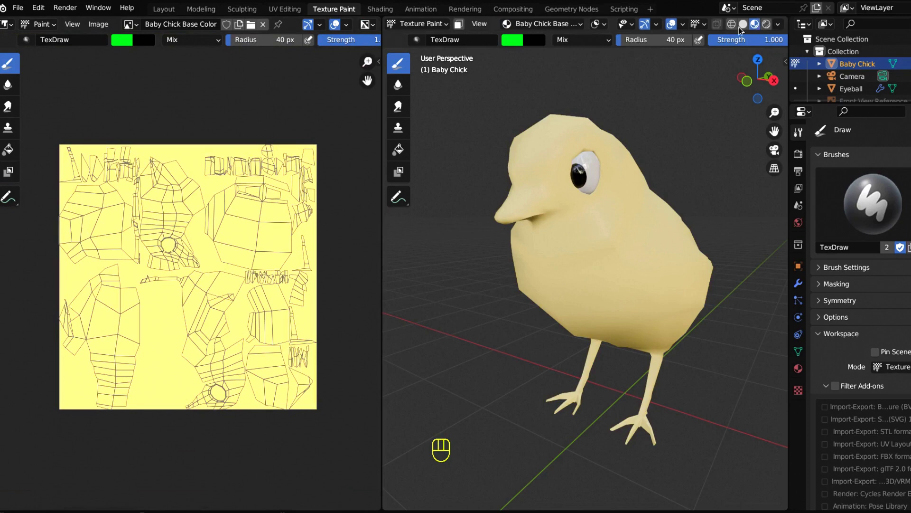
pyautogui.moveTo(618, 279); pyautogui.dragTo(597, 268, button='middle')
pyautogui.scroll(2, 597, 268)
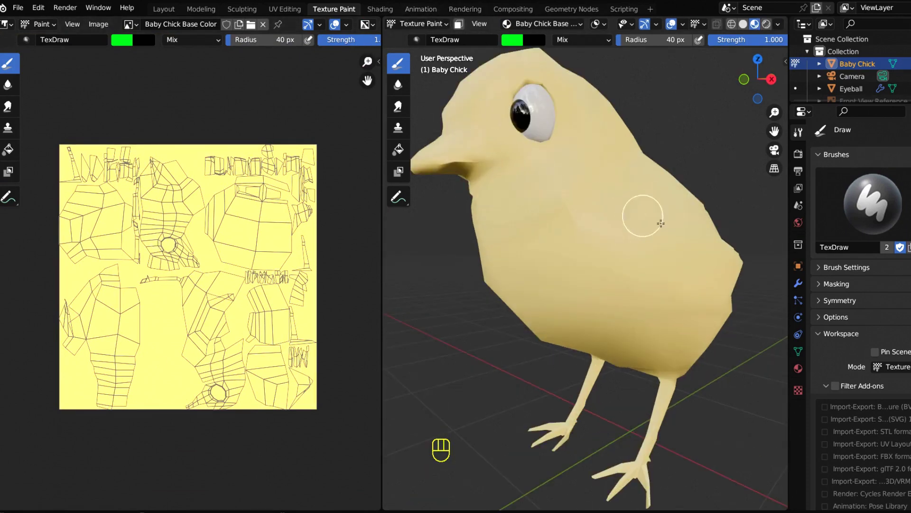
pyautogui.click(798, 223)
pyautogui.click(898, 248)
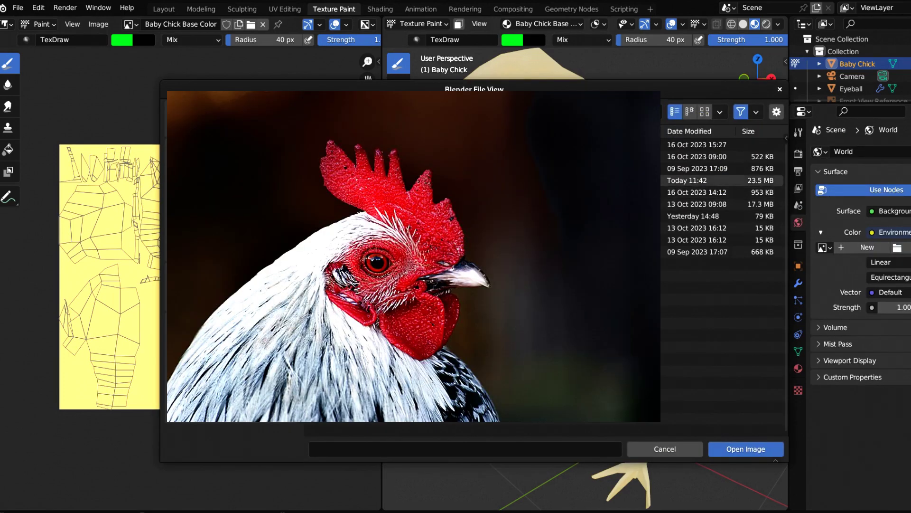
pyautogui.click(712, 180)
pyautogui.click(755, 446)
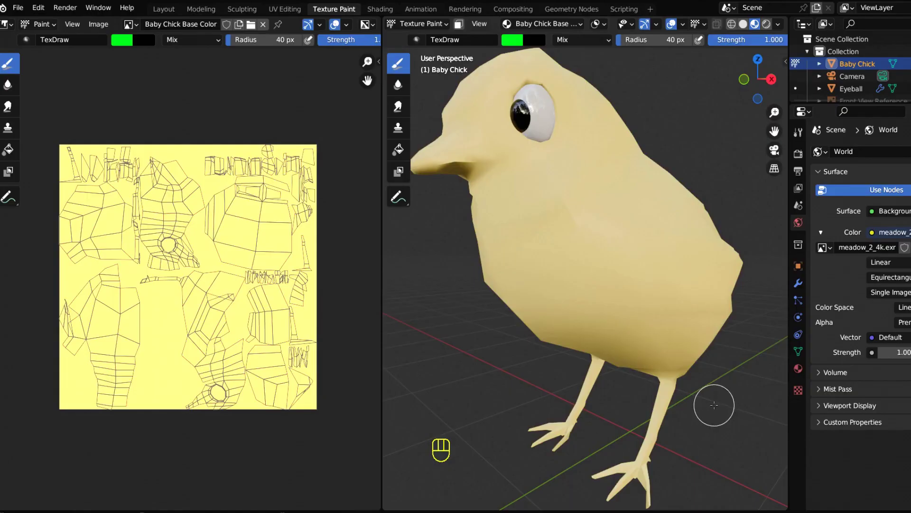
# Step: Show the chick in Rendered shading and make the EEVEE render film transparent to hide the meadow background
pyautogui.click(766, 24)
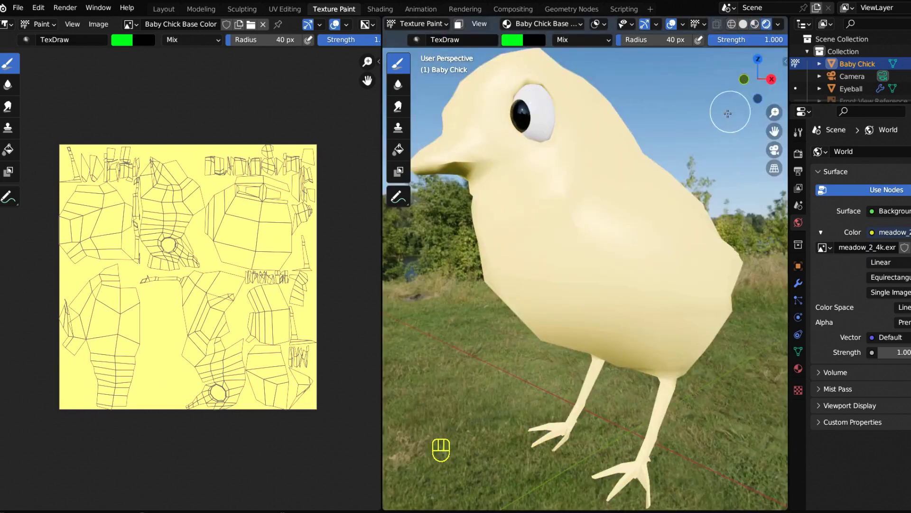
pyautogui.scroll(-4, 471, 295)
pyautogui.scroll(-2, 498, 309)
pyautogui.scroll(4, 497, 309)
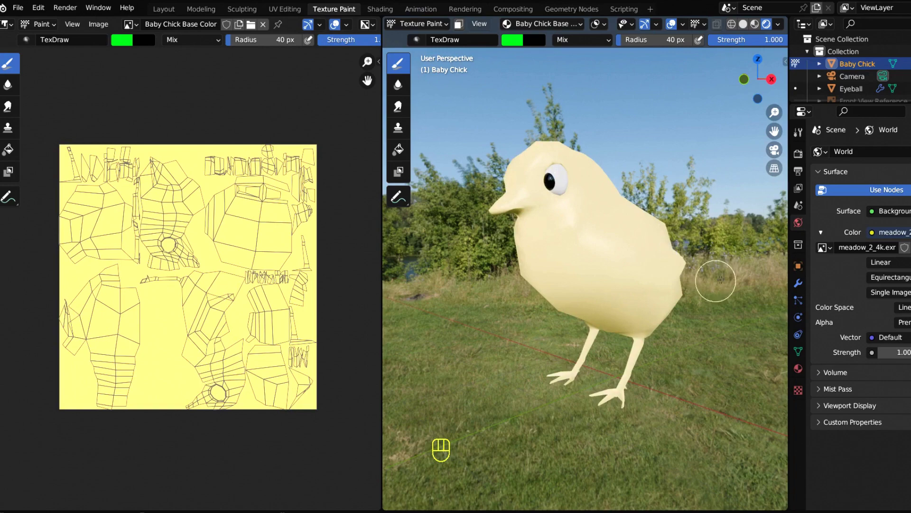
pyautogui.click(798, 153)
pyautogui.click(817, 418)
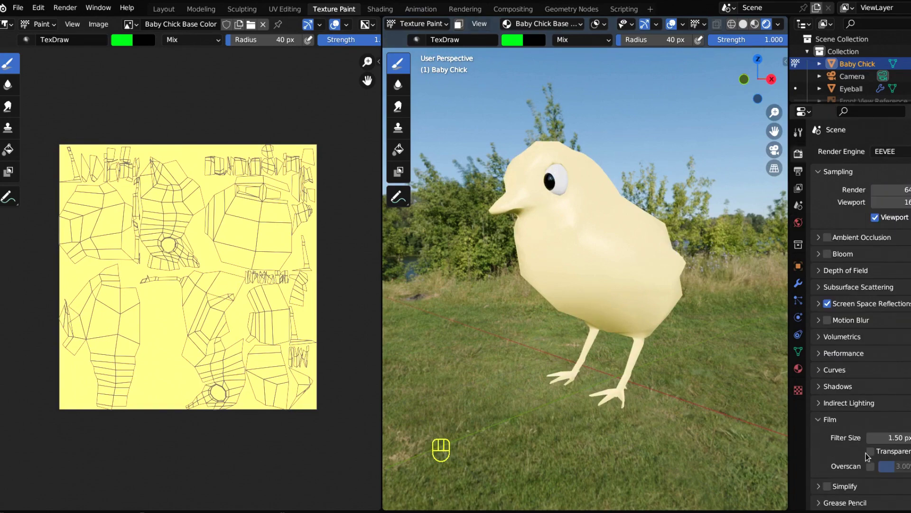
pyautogui.click(868, 451)
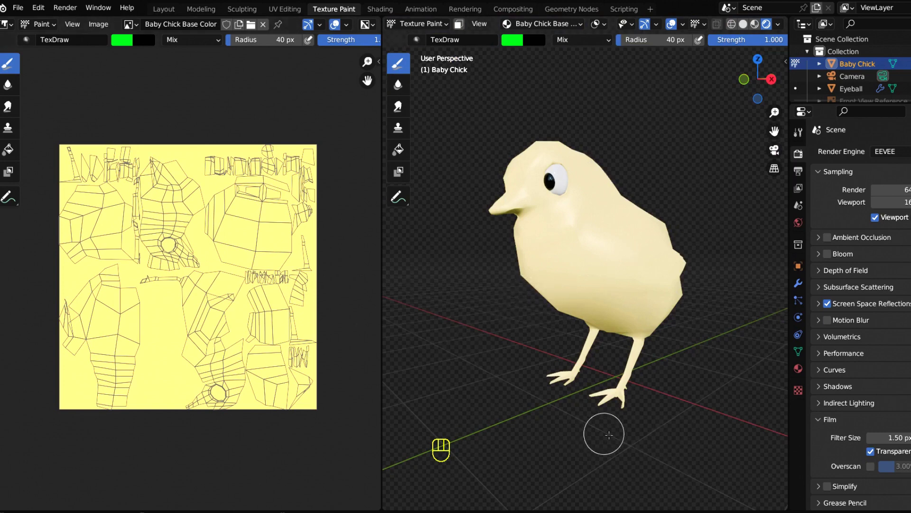
# Step: Save the project file
pyautogui.hotkey('ctrl', 's')
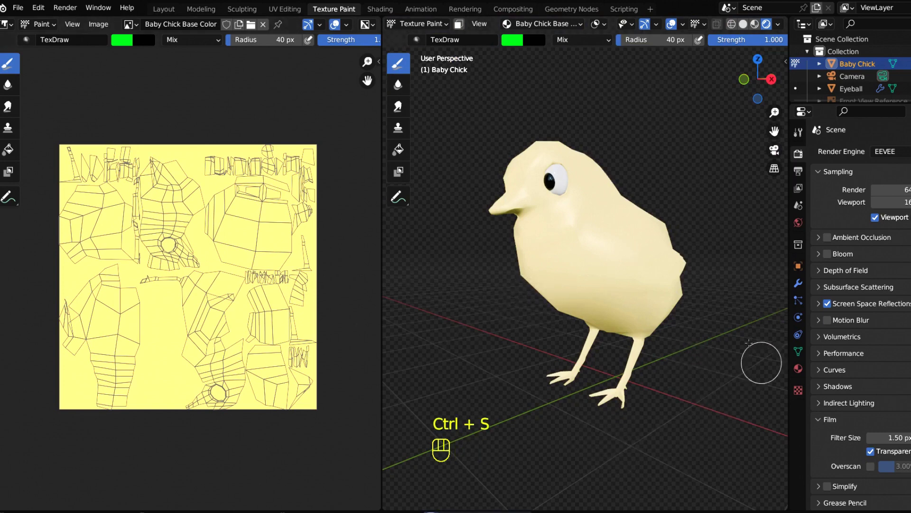
pyautogui.moveTo(722, 316); pyautogui.dragTo(476, 346, button='middle')
pyautogui.hotkey('ctrl', 's')
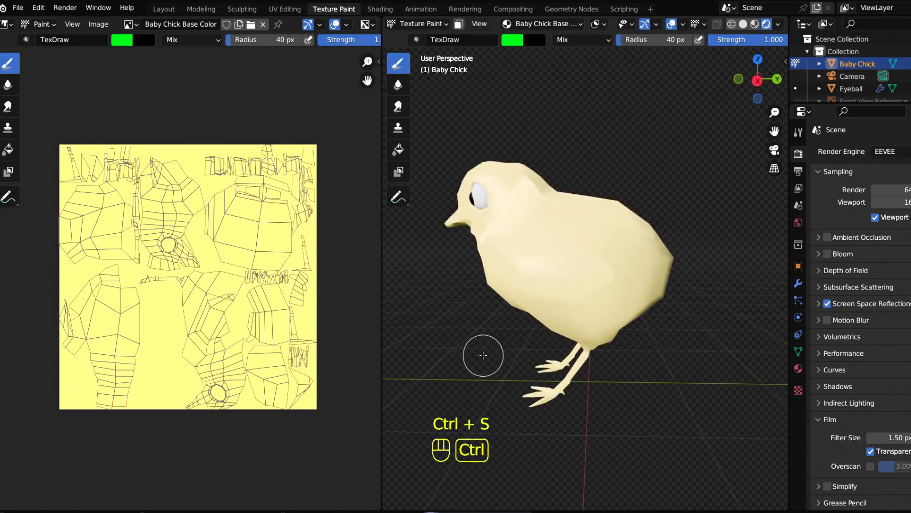
# Step: Add a particle system to the Baby Chick and set its type to Hair
pyautogui.click(799, 301)
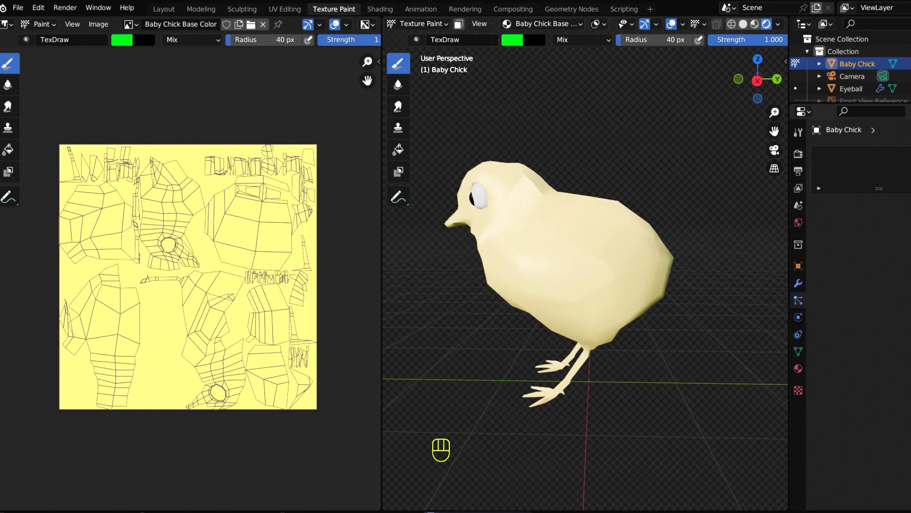
pyautogui.click(910, 154)
pyautogui.moveTo(599, 316); pyautogui.dragTo(690, 318, button='middle')
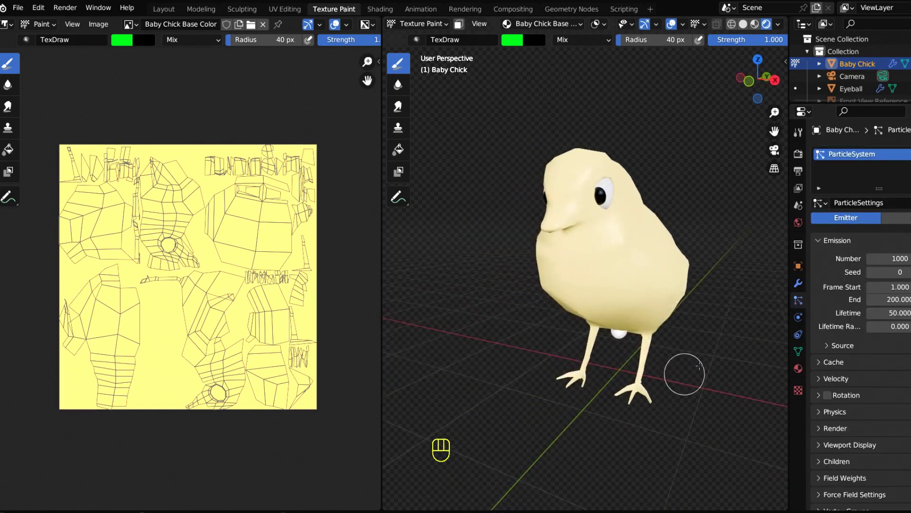
pyautogui.click(896, 217)
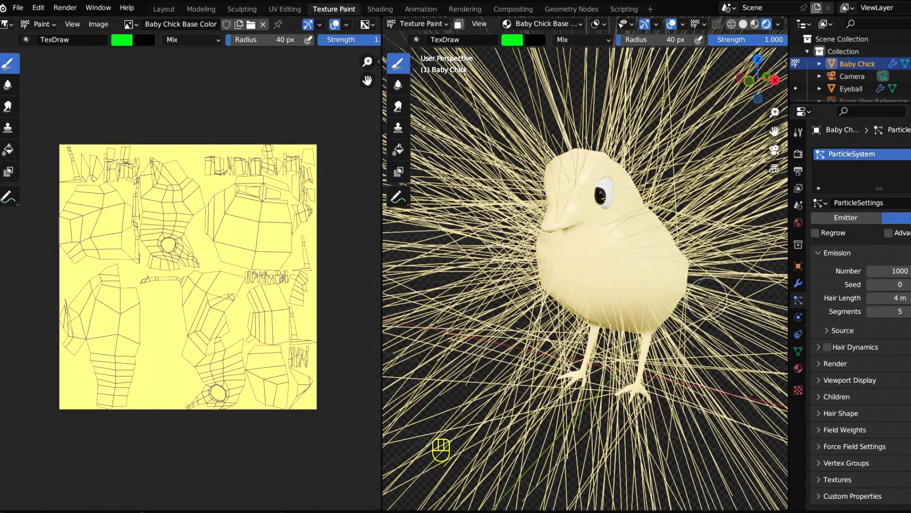
# Step: Set the chick's hair particles to a number of 5000 and a hair length of 0.18 m
pyautogui.click(905, 271)
pyautogui.write('5000')
pyautogui.press('Return')
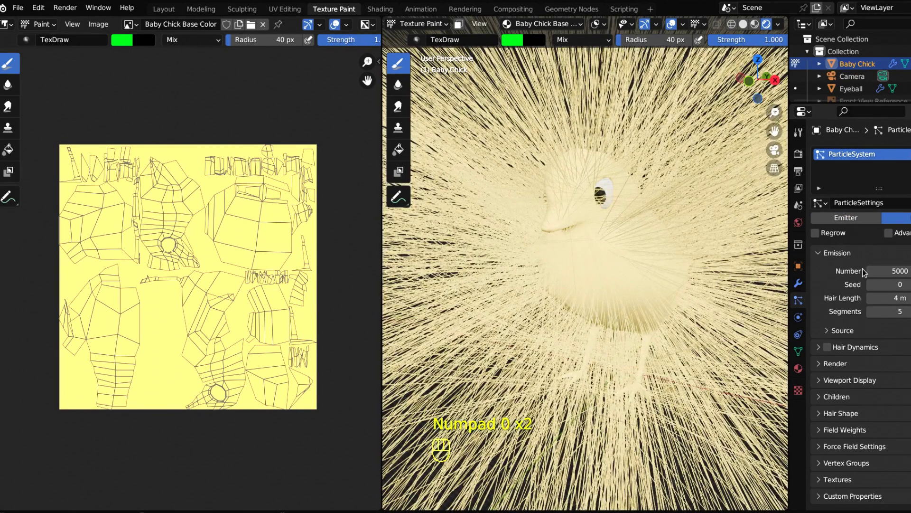
pyautogui.click(886, 297)
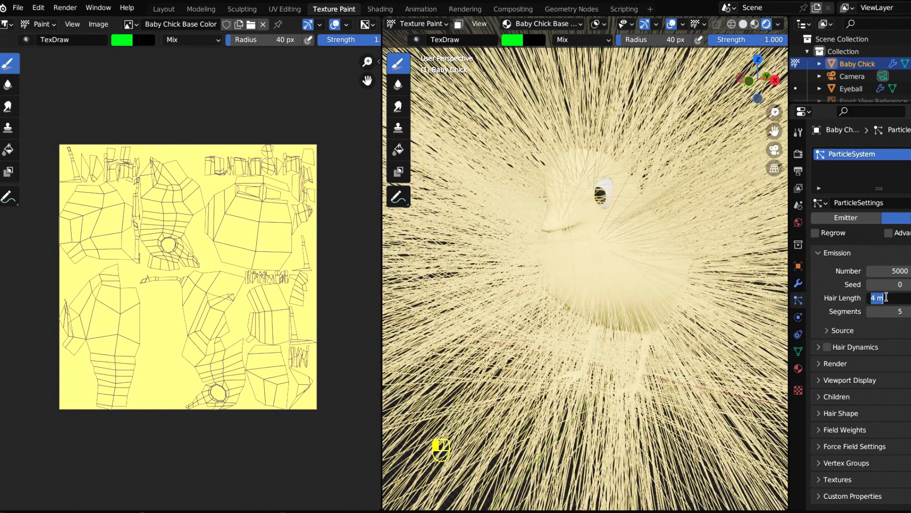
pyautogui.write('.2')
pyautogui.press('Return')
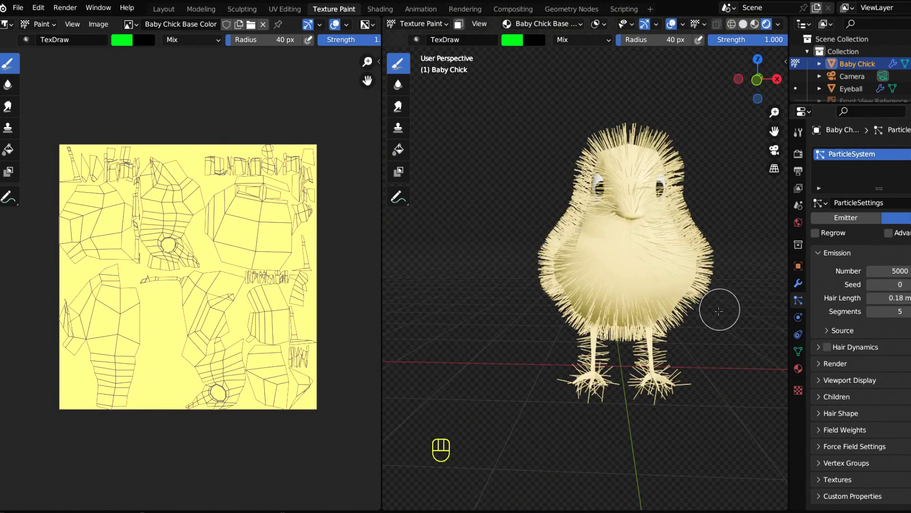
# Step: Enlarge the 3D viewport with the chick in front view and set the hair particles' children to Interpolated
pyautogui.press('KP_1')
pyautogui.scroll(4, 661, 289)
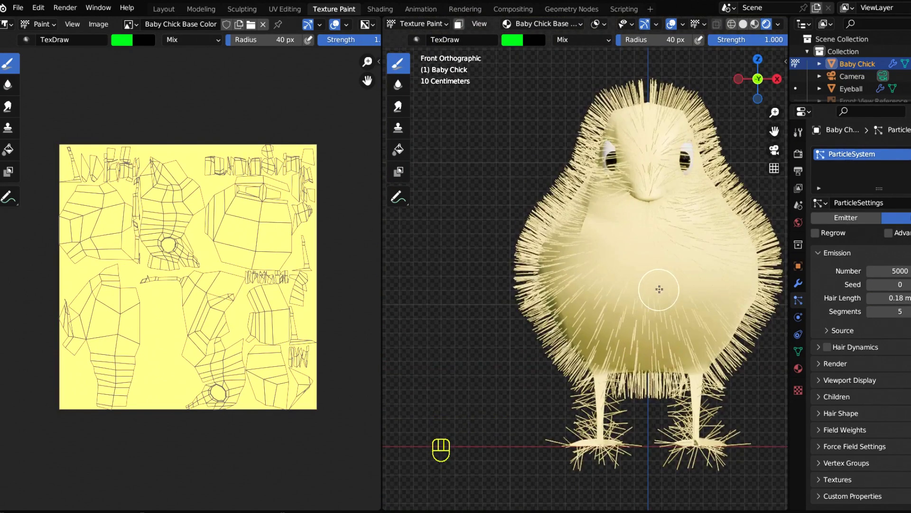
pyautogui.keyDown('shift'); pyautogui.moveTo(662, 289); pyautogui.dragTo(580, 292, button='middle'); pyautogui.keyUp('shift')
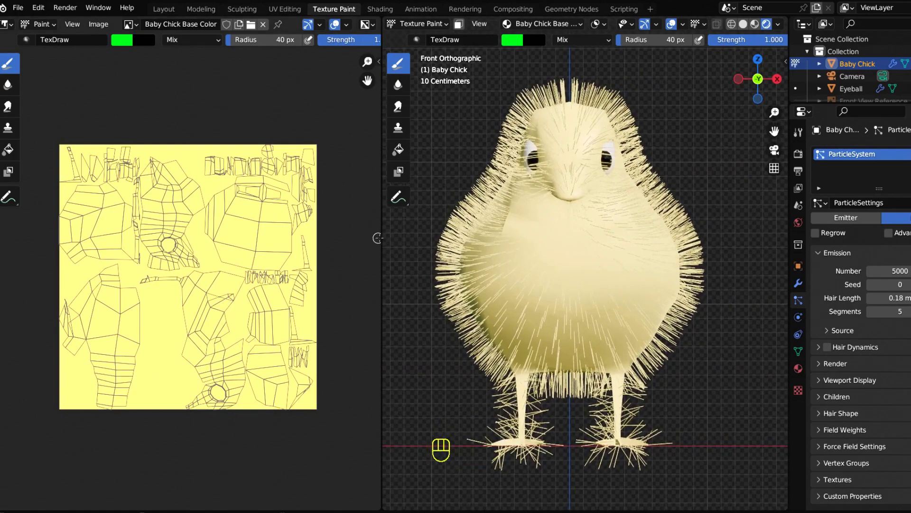
pyautogui.moveTo(379, 238); pyautogui.dragTo(298, 237)
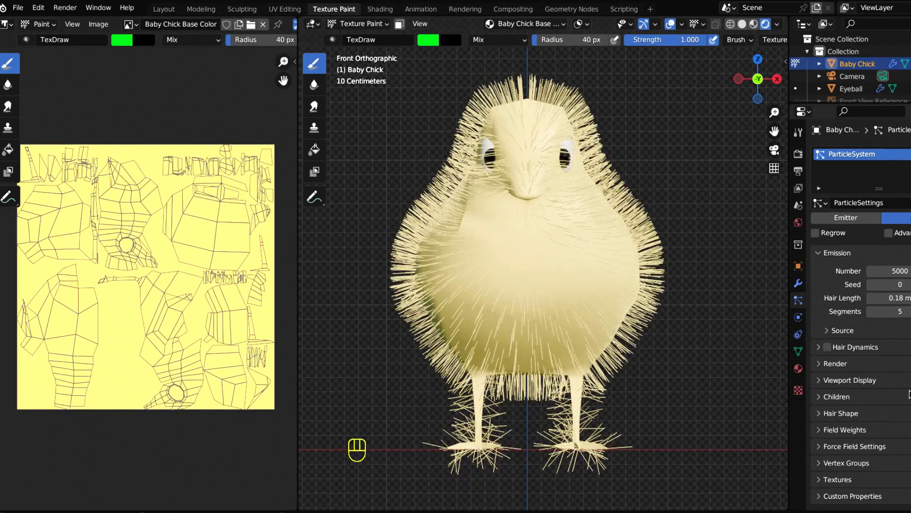
pyautogui.click(817, 397)
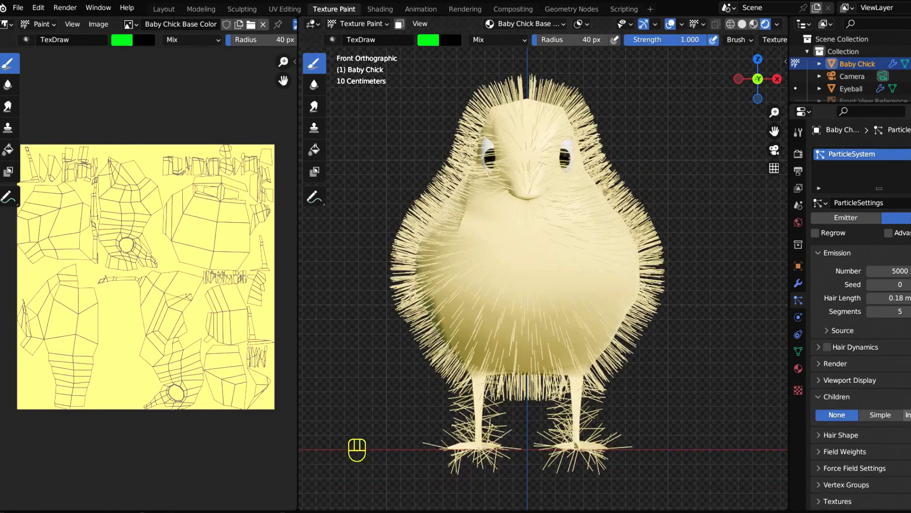
pyautogui.click(908, 415)
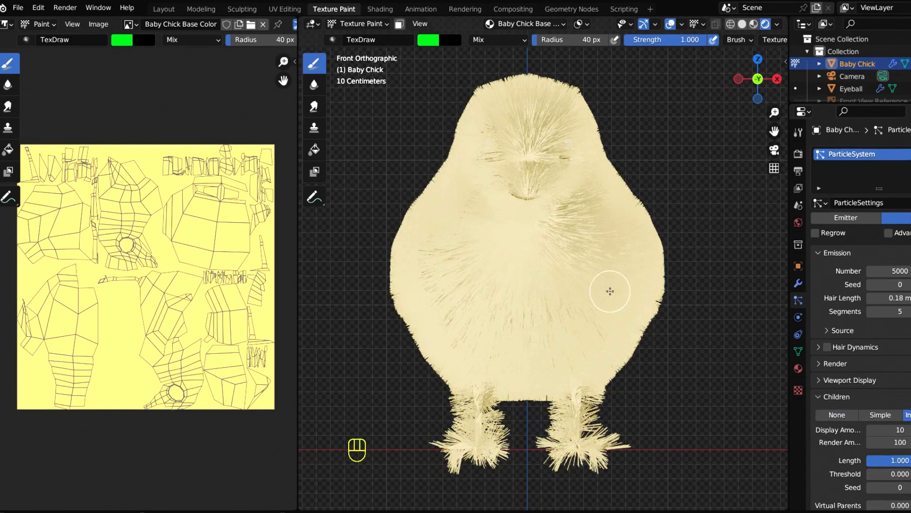
# Step: Set both the display amount and the render amount of the chick's child hairs to 35
pyautogui.moveTo(573, 256); pyautogui.dragTo(688, 338, button='middle')
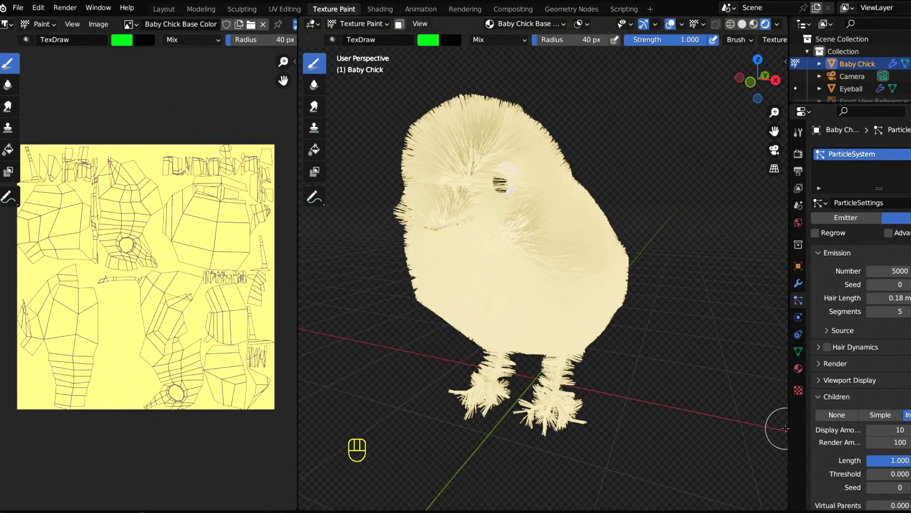
pyautogui.moveTo(789, 426); pyautogui.dragTo(735, 427)
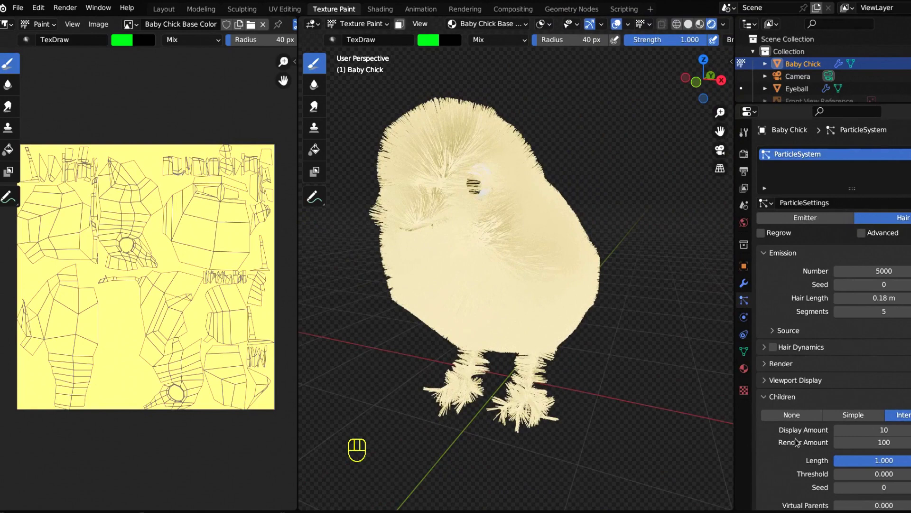
pyautogui.click(868, 430)
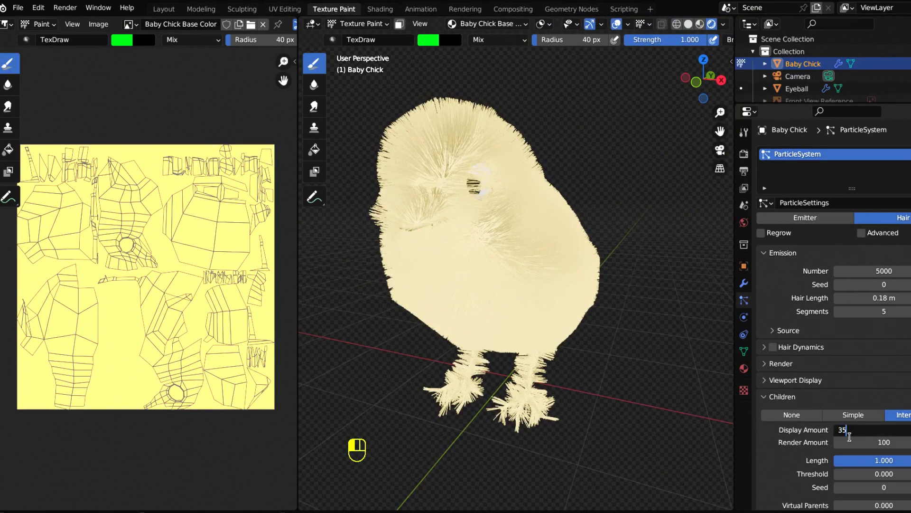
pyautogui.write('35')
pyautogui.press('Tab')
pyautogui.write('35')
pyautogui.press('Tab')
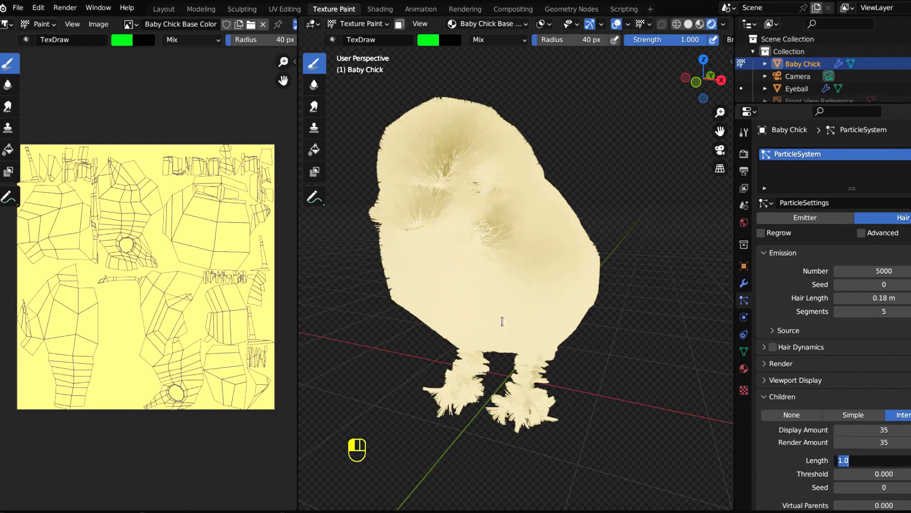
pyautogui.click(497, 458)
# Step: Examine the chick's hair coverage from the front and the side, and look over the render and brush settings
pyautogui.moveTo(497, 454); pyautogui.dragTo(459, 428, button='middle')
pyautogui.scroll(3, 427, 288)
pyautogui.scroll(-4, 449, 289)
pyautogui.moveTo(486, 305); pyautogui.dragTo(553, 275, button='middle')
pyautogui.scroll(1, 517, 256)
pyautogui.scroll(2, 559, 277)
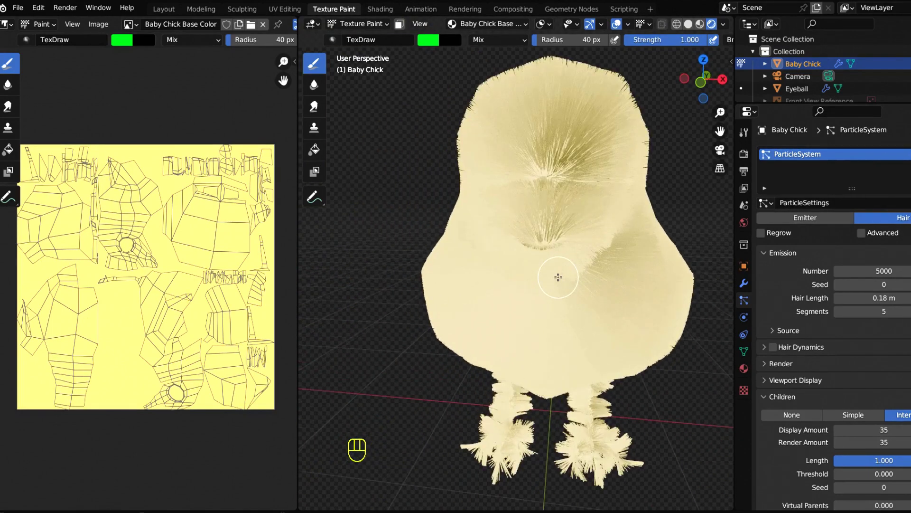
pyautogui.click(744, 132)
pyautogui.click(743, 153)
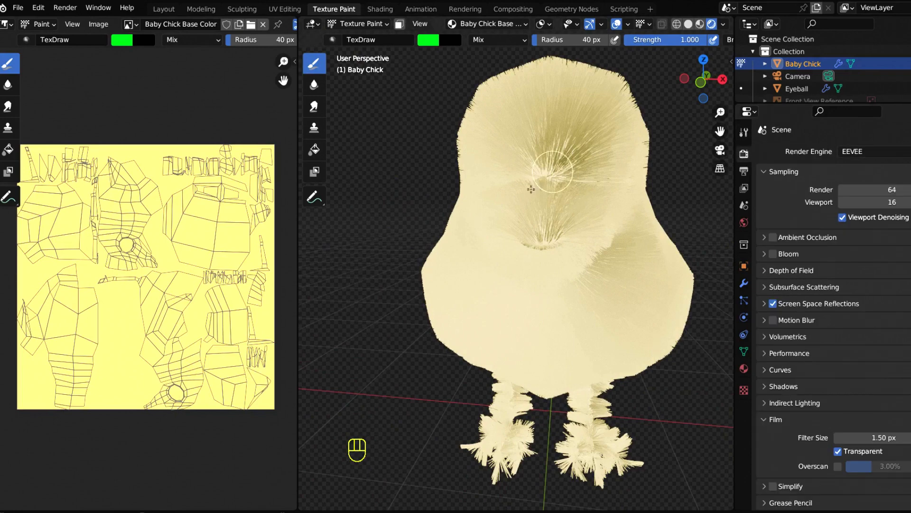
pyautogui.click(744, 133)
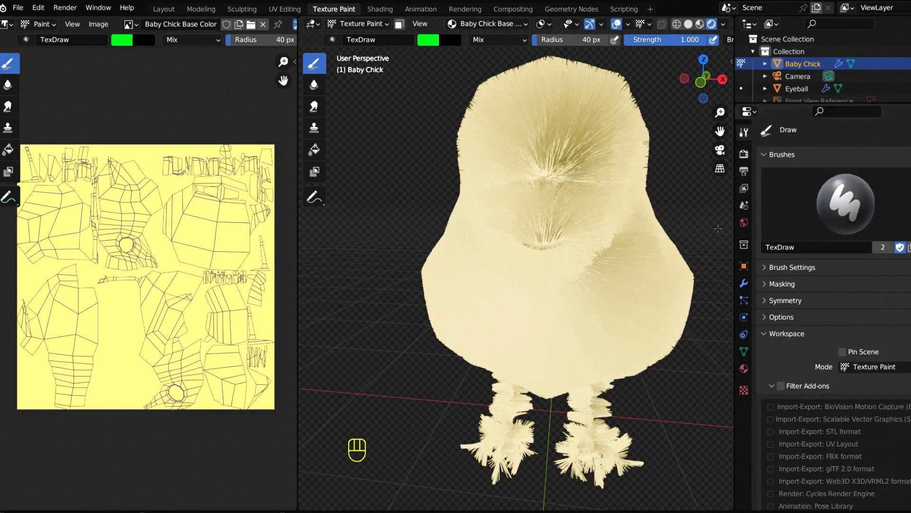
pyautogui.moveTo(674, 316)
pyautogui.mouseDown(button='middle')
pyautogui.moveTo(537, 337)
pyautogui.moveTo(685, 322)
pyautogui.moveTo(533, 332)
pyautogui.moveTo(556, 330)
pyautogui.mouseUp(button='middle')
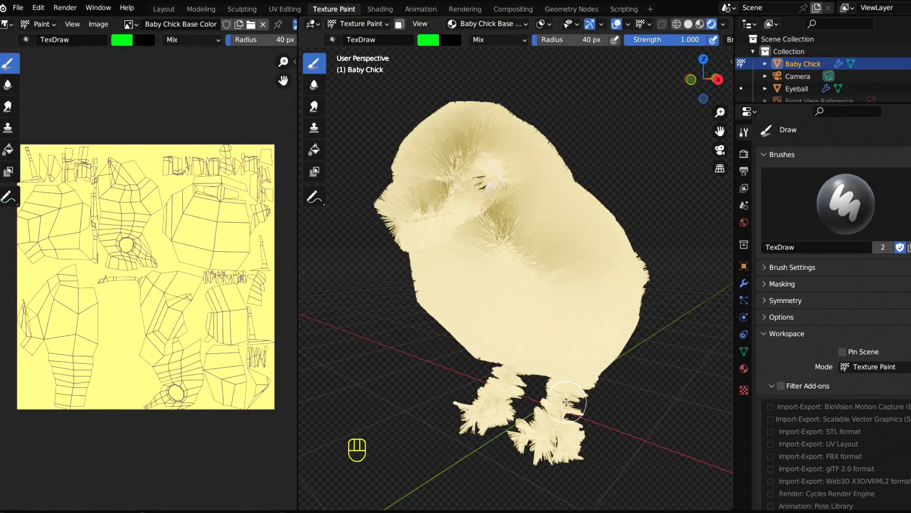
# Step: In the Shading workspace, add a second material slot to the Baby Chick with a new Principled Hair BSDF material named Hair
pyautogui.click(382, 11)
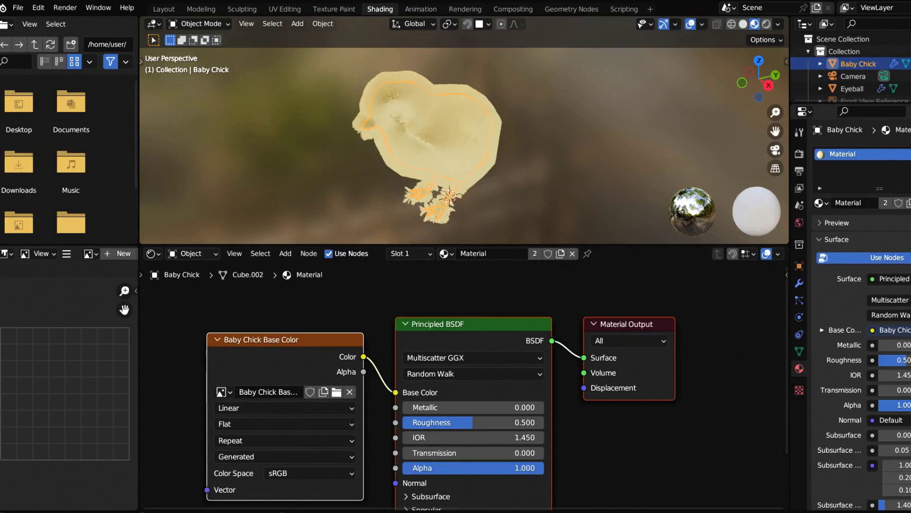
pyautogui.click(910, 153)
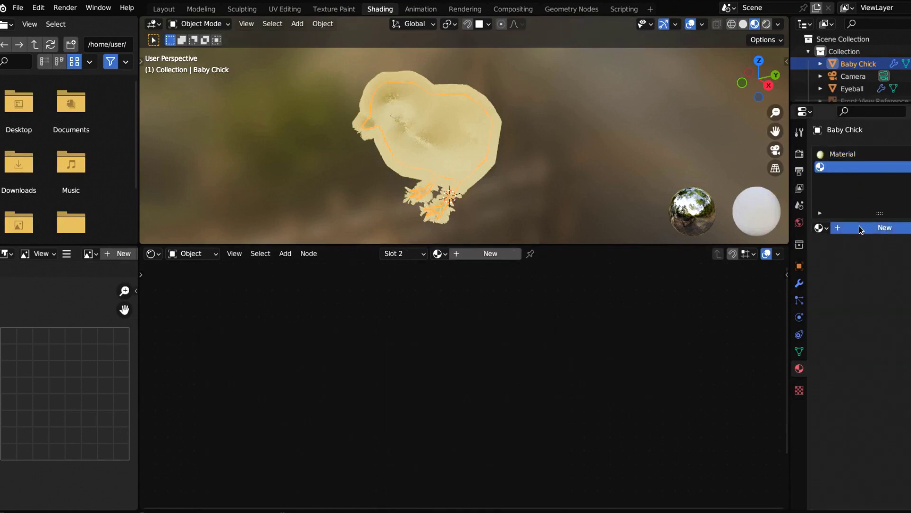
pyautogui.click(861, 230)
pyautogui.doubleClick(861, 228)
pyautogui.write('Hair')
pyautogui.press('Return')
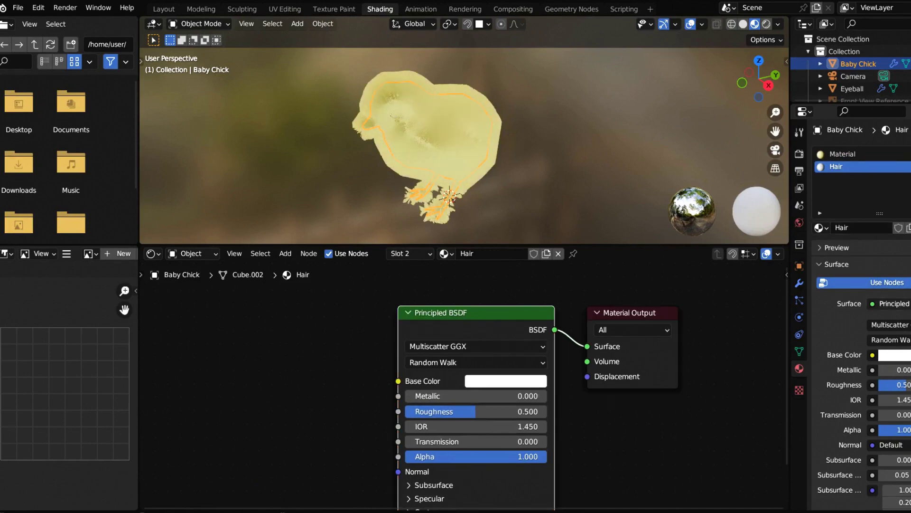
pyautogui.click(893, 304)
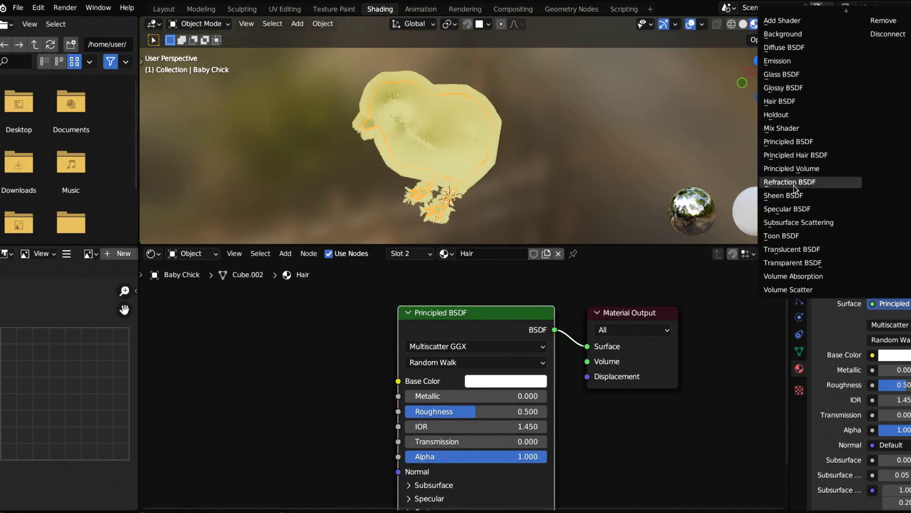
pyautogui.click(800, 155)
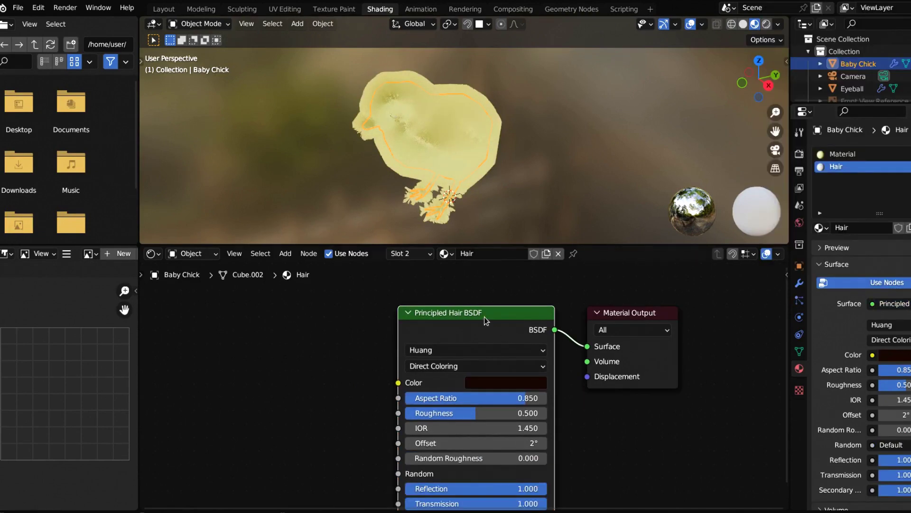
# Step: Feed the hair shader's Color from an Image Texture node using Baby Chick Base Color and tidy the node layout
pyautogui.moveTo(398, 383); pyautogui.dragTo(241, 358)
pyautogui.write('image')
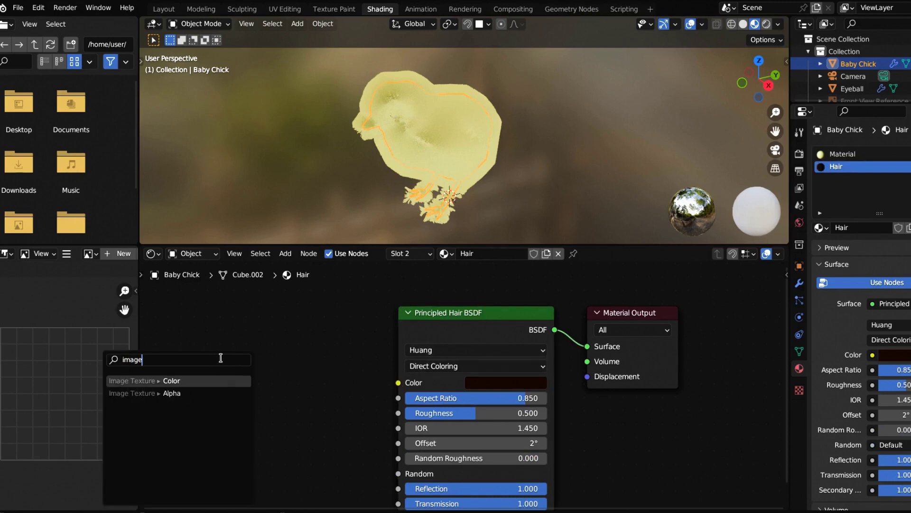
pyautogui.click(166, 382)
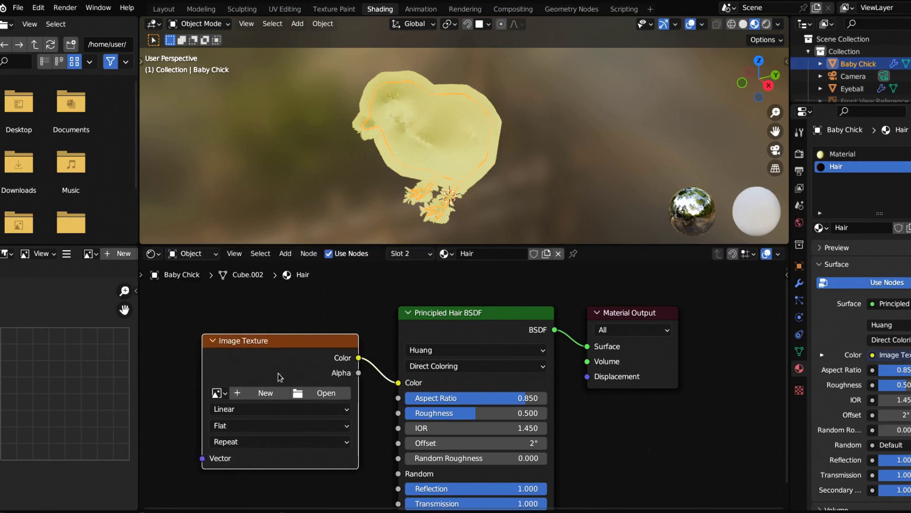
pyautogui.click(217, 392)
pyautogui.click(267, 237)
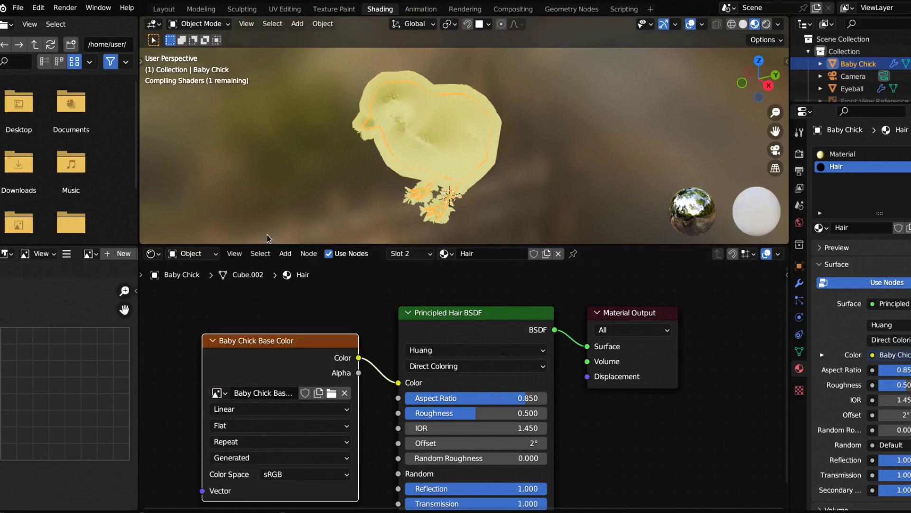
pyautogui.moveTo(293, 341); pyautogui.dragTo(288, 319)
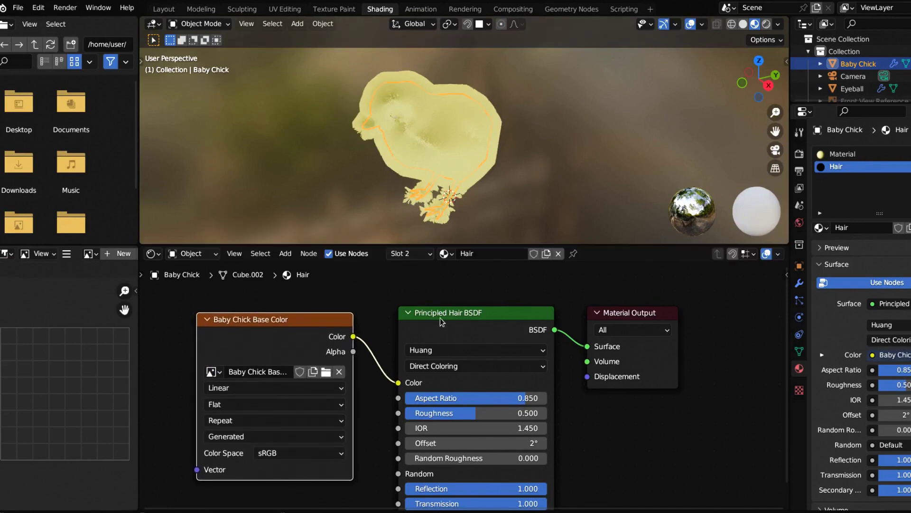
pyautogui.moveTo(433, 317); pyautogui.dragTo(436, 298)
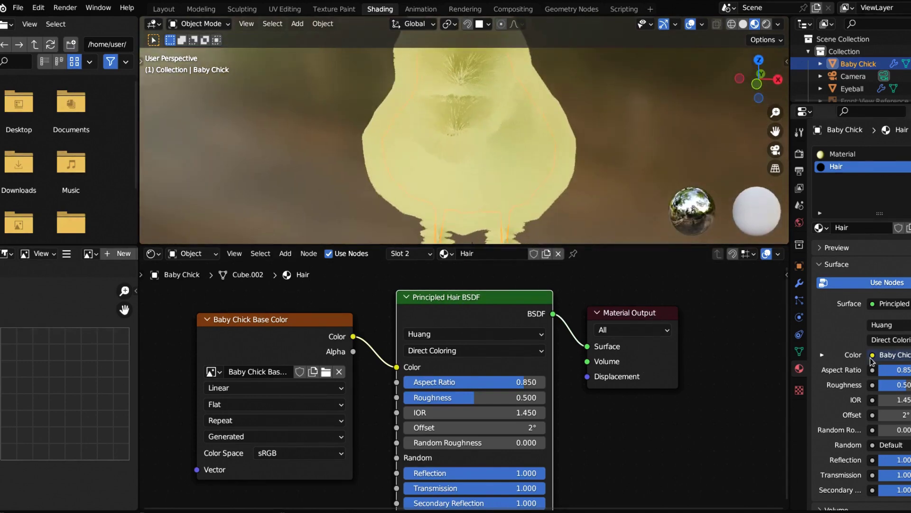
# Step: Assign the Hair material to the chick's particle system in its render settings
pyautogui.click(800, 298)
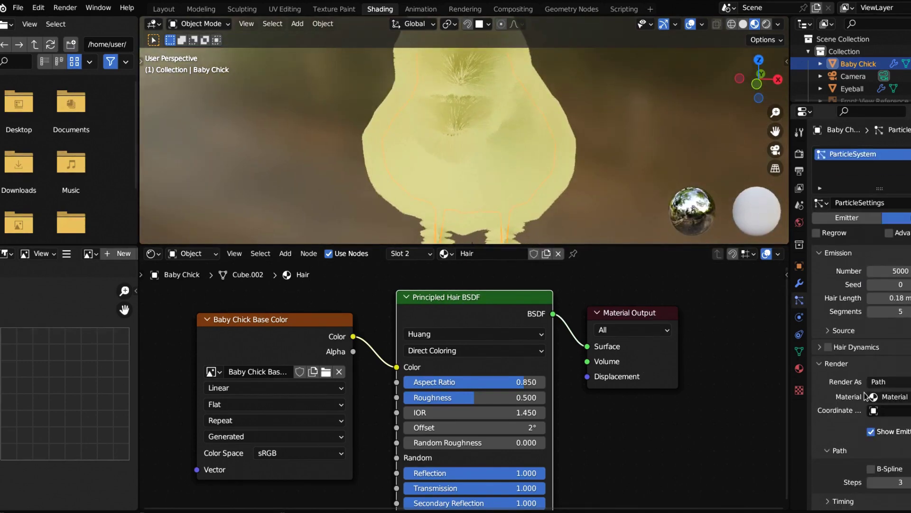
pyautogui.scroll(-1, 883, 383)
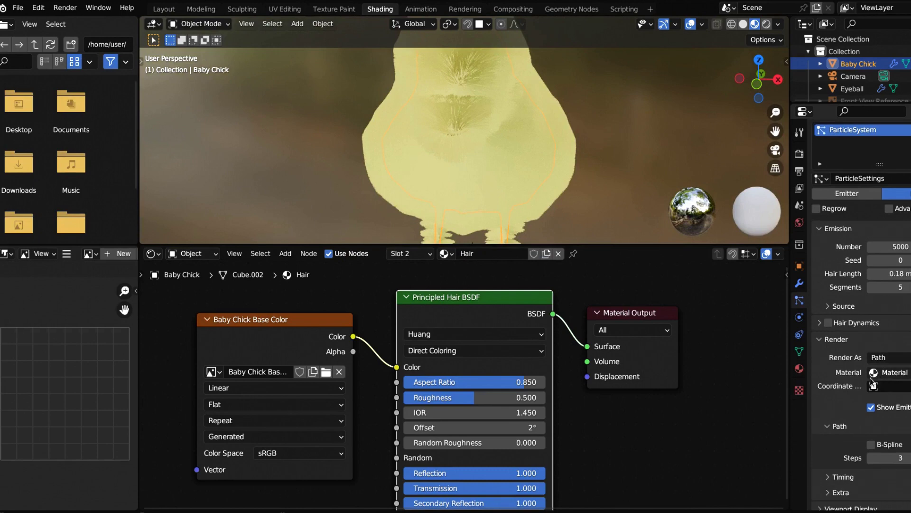
pyautogui.click(895, 373)
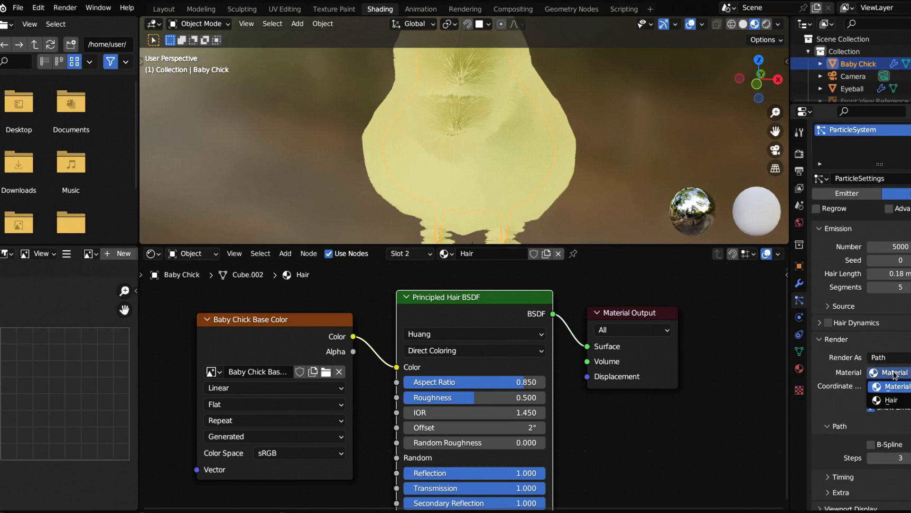
pyautogui.click(891, 400)
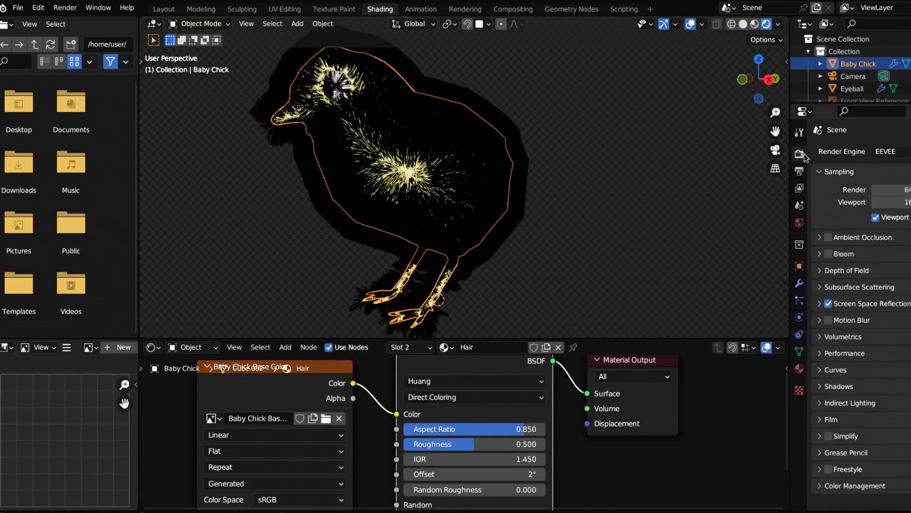
# Step: Switch the scene's render engine to Cycles
pyautogui.click(886, 152)
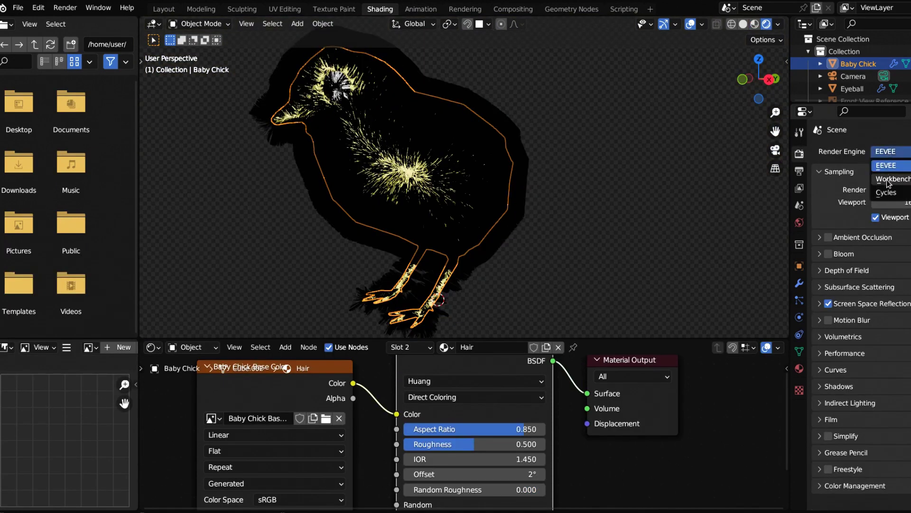
pyautogui.click(885, 192)
# Step: Put the Baby Chick into Weight Paint mode and turn off the hair particle system's display in the viewport
pyautogui.click(193, 23)
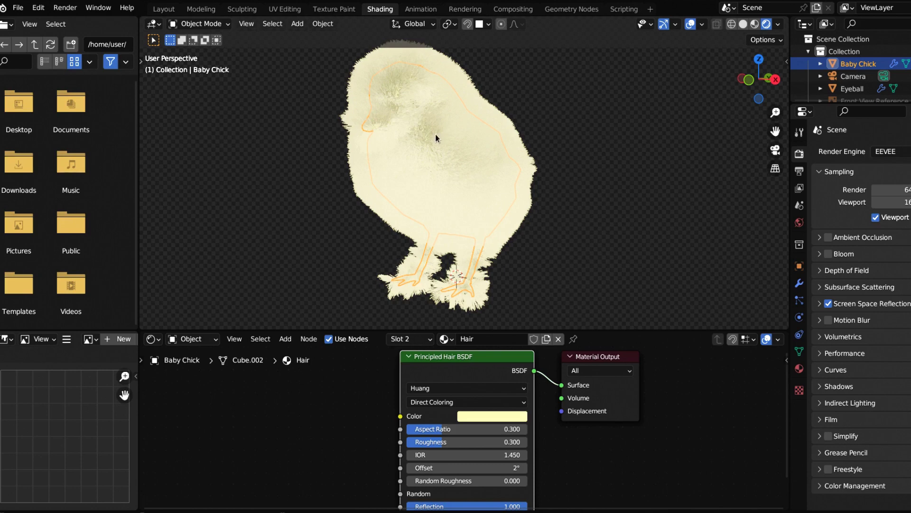
pyautogui.click(197, 24)
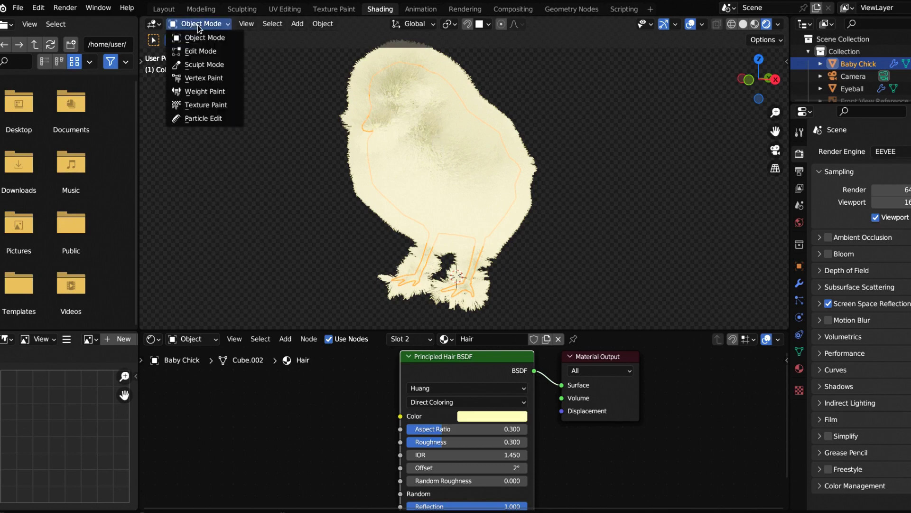
pyautogui.click(206, 92)
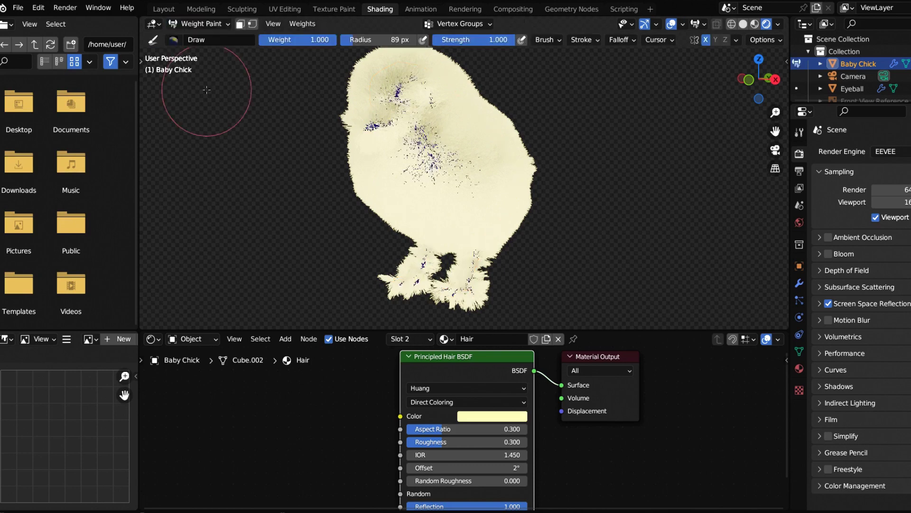
pyautogui.press('KP_1')
pyautogui.click(800, 301)
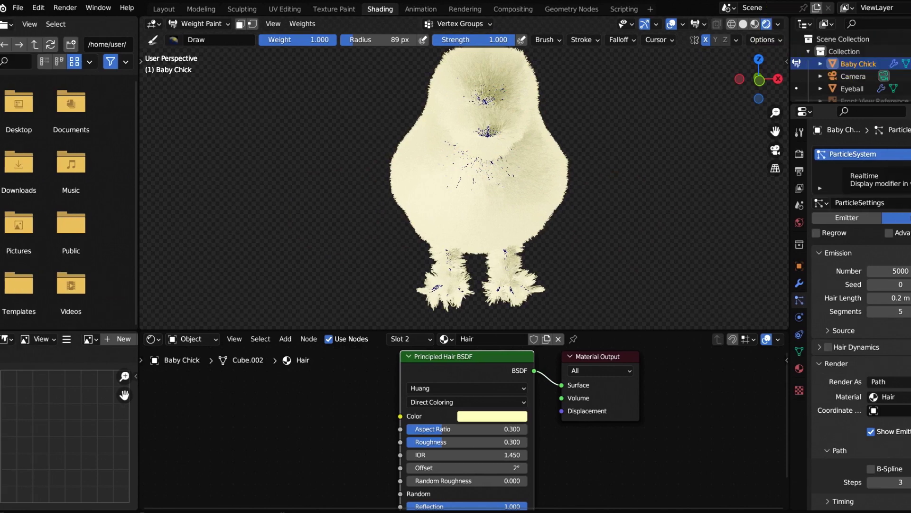
pyautogui.click(870, 155)
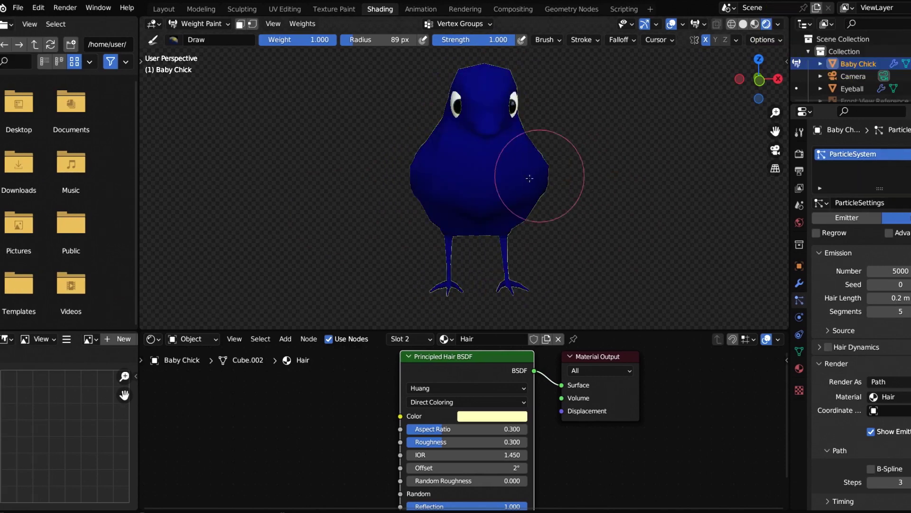
# Step: Hide the Eyeball and Pupil objects and frame the chick's legs for weight painting
pyautogui.scroll(1, 537, 192)
pyautogui.scroll(3, 486, 234)
pyautogui.keyDown('shift'); pyautogui.moveTo(537, 193); pyautogui.dragTo(510, 245, button='middle'); pyautogui.keyUp('shift')
pyautogui.click(863, 108)
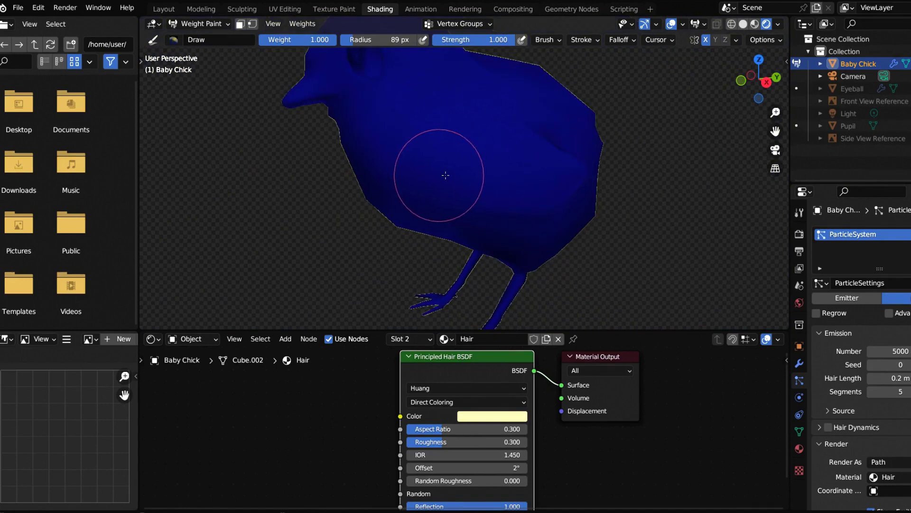
pyautogui.moveTo(448, 173)
pyautogui.mouseDown(button='middle')
pyautogui.moveTo(499, 183)
pyautogui.moveTo(519, 159)
pyautogui.moveTo(533, 93)
pyautogui.mouseUp(button='middle')
pyautogui.scroll(3, 540, 203)
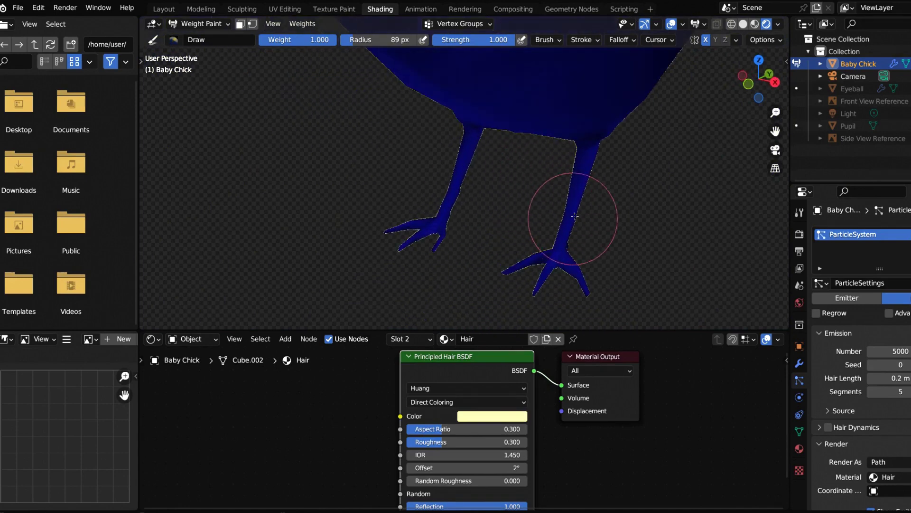
# Step: Paint weight 1.000 over the chick's feet and lower legs from several sides with the 89 px Draw brush
pyautogui.moveTo(576, 190)
pyautogui.mouseDown()
pyautogui.moveTo(576, 261)
pyautogui.moveTo(564, 260)
pyautogui.mouseUp()
pyautogui.moveTo(564, 260); pyautogui.dragTo(559, 240, button='middle')
pyautogui.moveTo(558, 240); pyautogui.dragTo(559, 207)
pyautogui.moveTo(560, 208)
pyautogui.mouseDown(button='middle')
pyautogui.moveTo(522, 228)
pyautogui.moveTo(541, 227)
pyautogui.mouseUp(button='middle')
pyautogui.moveTo(541, 227)
pyautogui.mouseDown()
pyautogui.moveTo(533, 209)
pyautogui.moveTo(551, 219)
pyautogui.moveTo(526, 234)
pyautogui.mouseUp()
pyautogui.moveTo(499, 226); pyautogui.dragTo(541, 202, button='middle')
pyautogui.moveTo(541, 203)
pyautogui.mouseDown()
pyautogui.moveTo(494, 229)
pyautogui.moveTo(505, 206)
pyautogui.mouseUp()
pyautogui.moveTo(519, 200); pyautogui.dragTo(605, 241, button='middle')
pyautogui.moveTo(525, 285); pyautogui.dragTo(346, 261, button='middle')
pyautogui.press('KP_3')
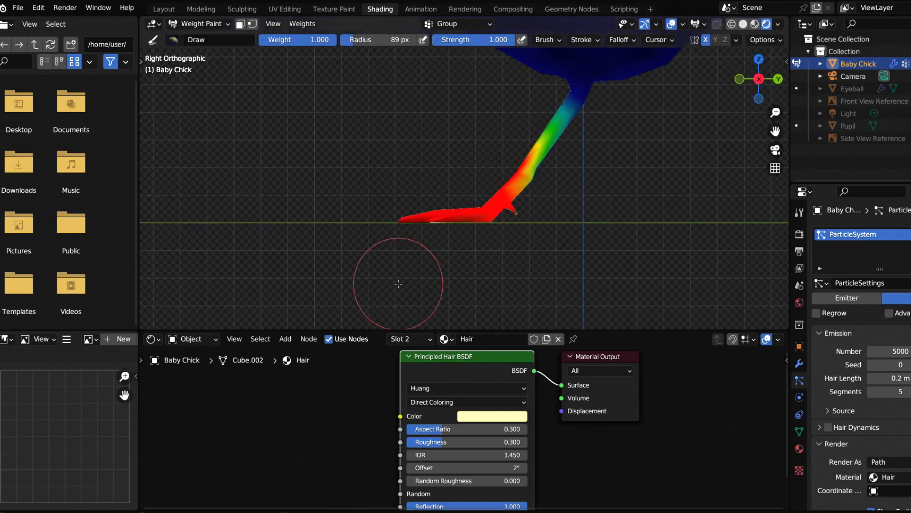
# Step: Reduce the brush radius to 33 px and fill the remaining upper parts of both legs with full weight
pyautogui.moveTo(399, 284); pyautogui.dragTo(396, 132, button='middle')
pyautogui.press('f')
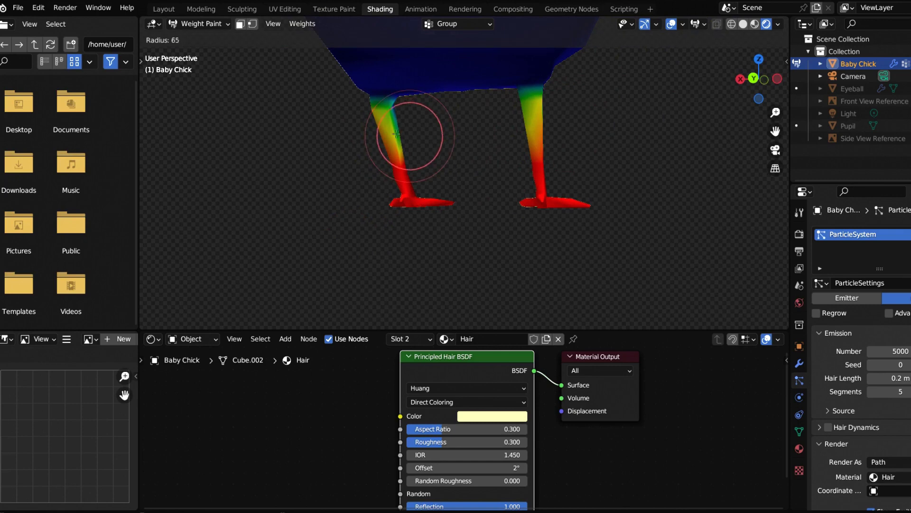
pyautogui.click(394, 134)
pyautogui.scroll(3, 398, 141)
pyautogui.keyDown('shift'); pyautogui.moveTo(406, 143); pyautogui.dragTo(521, 217, button='middle'); pyautogui.keyUp('shift')
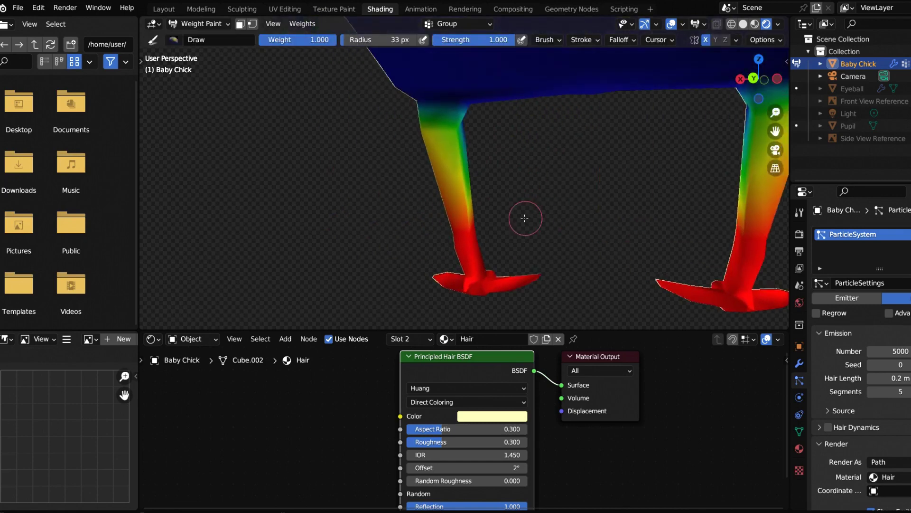
pyautogui.scroll(1, 522, 216)
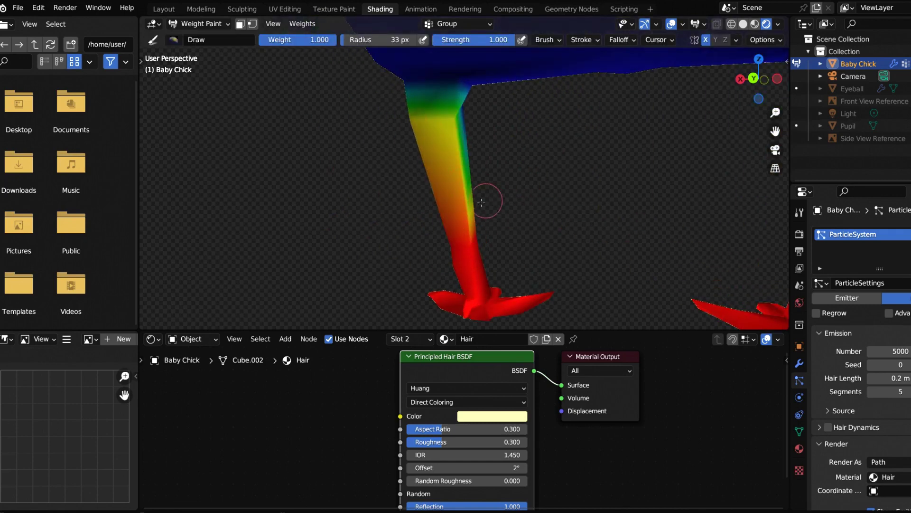
pyautogui.moveTo(451, 139); pyautogui.dragTo(359, 176, button='middle')
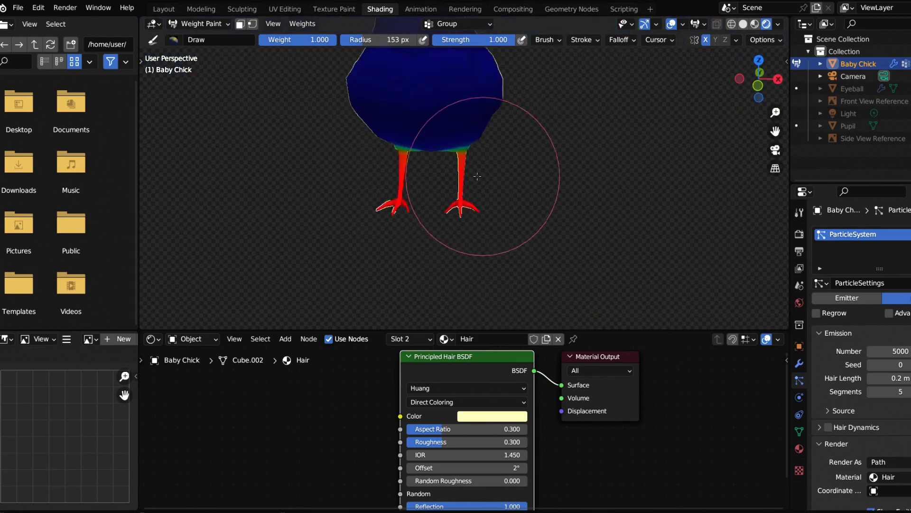
# Step: Paint full weight over the chick's beak with a 153 px brush
pyautogui.moveTo(483, 177)
pyautogui.mouseDown(button='middle')
pyautogui.moveTo(555, 161)
pyautogui.moveTo(336, 152)
pyautogui.moveTo(504, 197)
pyautogui.mouseUp(button='middle')
pyautogui.press('KP_3')
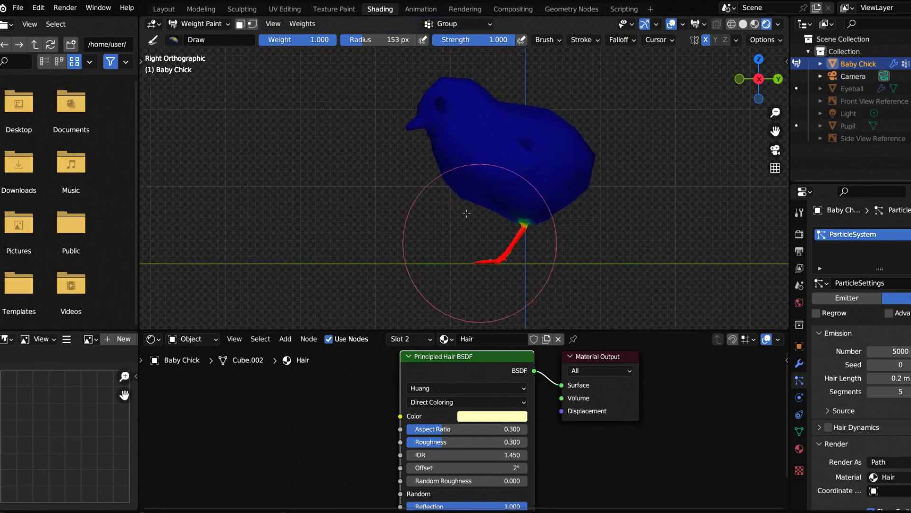
pyautogui.scroll(5, 437, 189)
pyautogui.keyDown('shift'); pyautogui.moveTo(438, 187); pyautogui.dragTo(616, 329, button='middle'); pyautogui.keyUp('shift')
pyautogui.scroll(5, 472, 145)
pyautogui.moveTo(474, 146); pyautogui.dragTo(488, 152, button='middle')
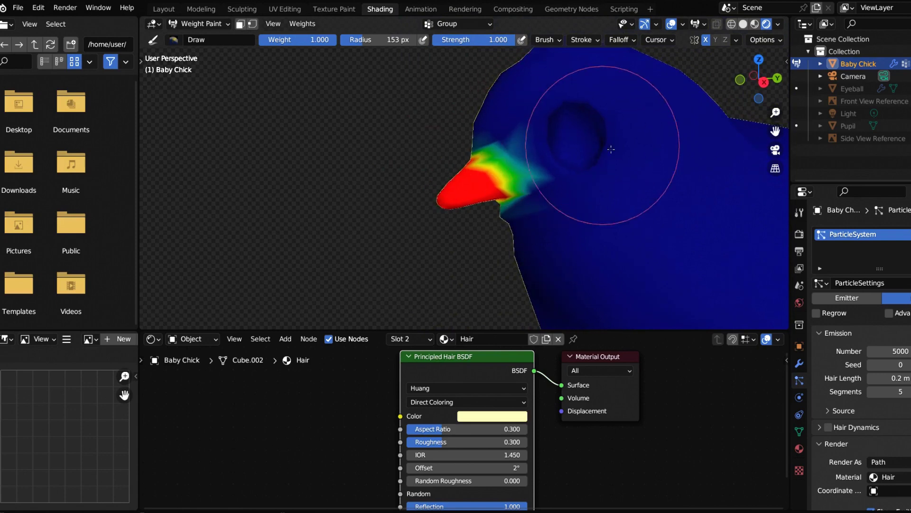
# Step: Set the brush radius to 66 px and paint full weight into the eye sockets and around their rims
pyautogui.press('f')
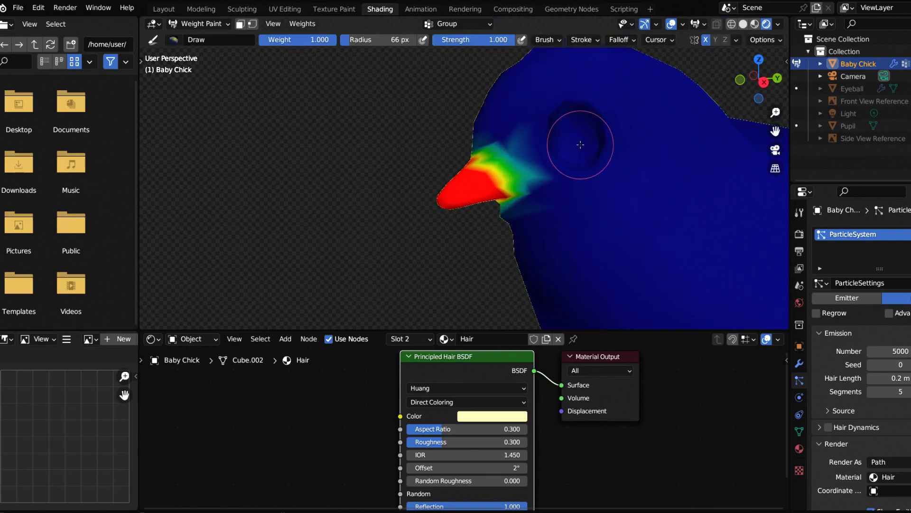
pyautogui.moveTo(580, 144)
pyautogui.mouseDown()
pyautogui.moveTo(589, 166)
pyautogui.moveTo(602, 148)
pyautogui.moveTo(597, 112)
pyautogui.mouseUp()
pyautogui.scroll(4, 687, 65)
pyautogui.moveTo(687, 65); pyautogui.dragTo(703, 69, button='middle')
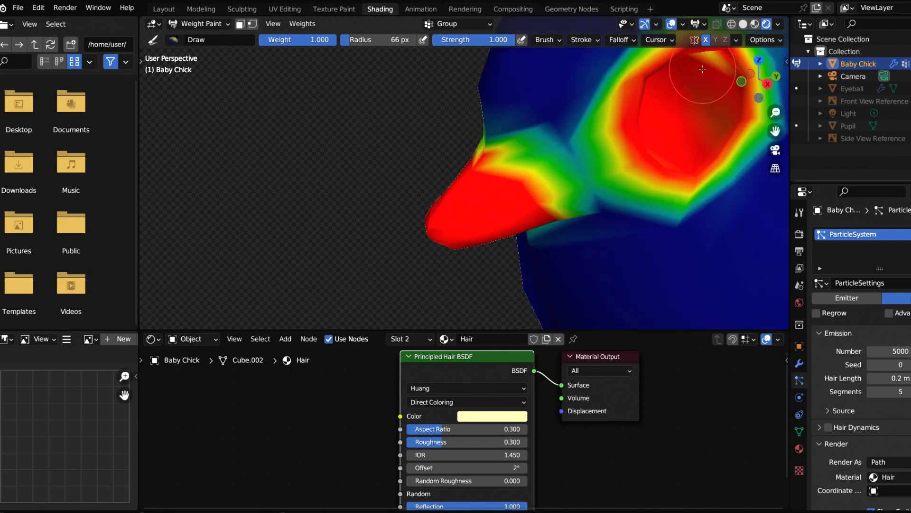
pyautogui.moveTo(703, 68)
pyautogui.mouseDown()
pyautogui.moveTo(619, 166)
pyautogui.moveTo(624, 234)
pyautogui.moveTo(606, 103)
pyautogui.mouseUp()
pyautogui.scroll(-9, 565, 186)
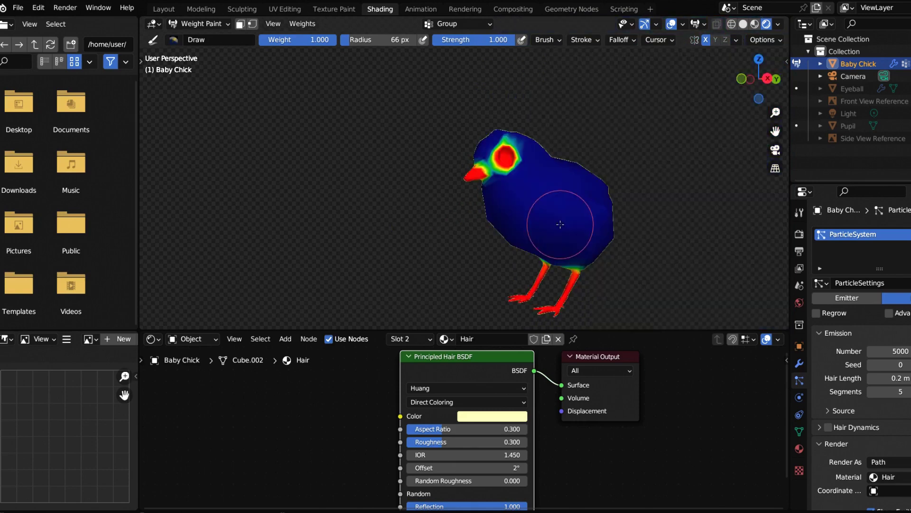
# Step: Turn the hair particle system's viewport display back on and set Group as its density vertex group
pyautogui.keyDown('shift'); pyautogui.moveTo(559, 223); pyautogui.dragTo(503, 202, button='middle'); pyautogui.keyUp('shift')
pyautogui.scroll(2, 503, 197)
pyautogui.scroll(-3, 504, 196)
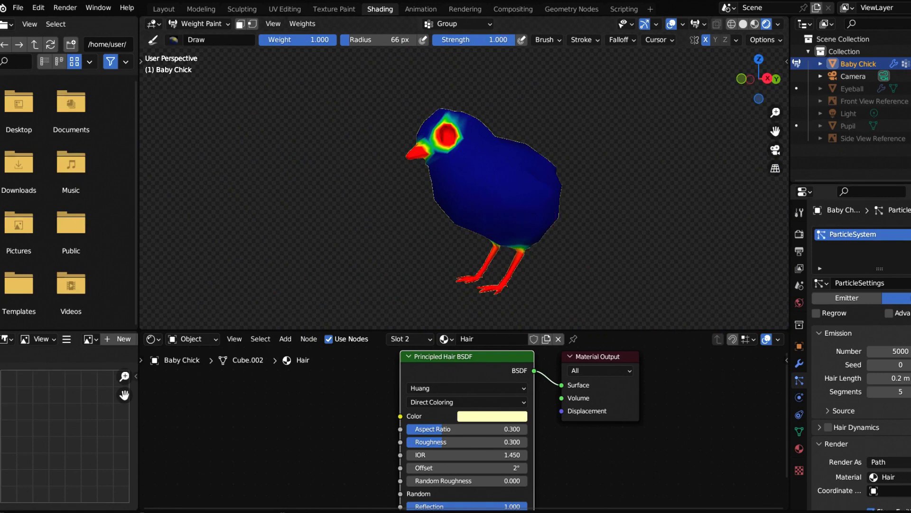
pyautogui.click(910, 234)
pyautogui.scroll(-15, 844, 449)
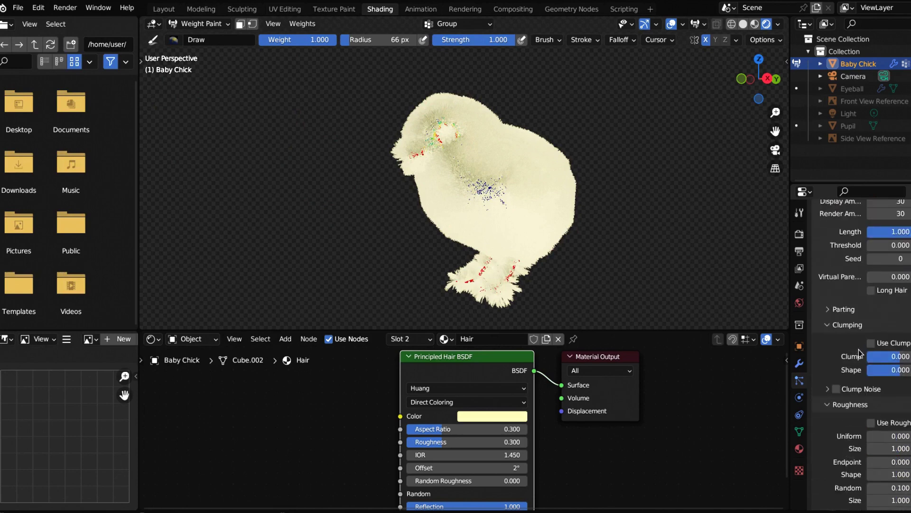
pyautogui.scroll(-6, 859, 355)
pyautogui.click(819, 469)
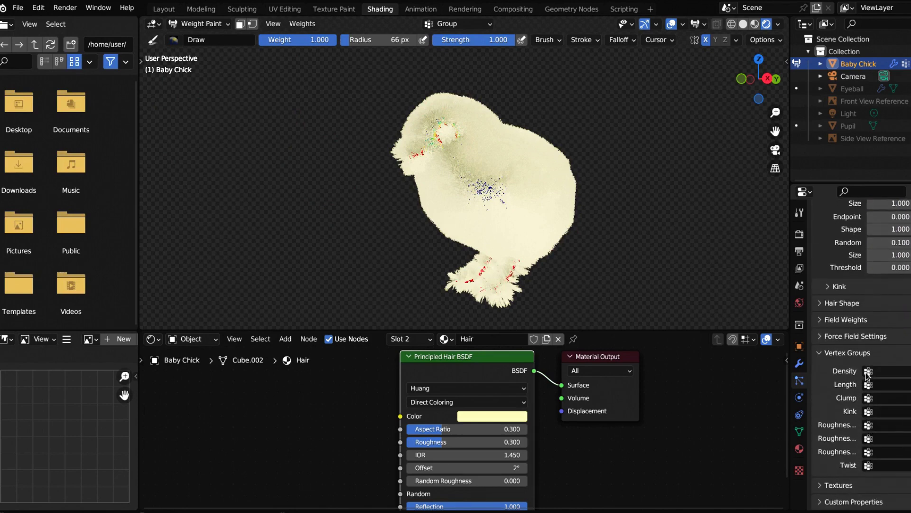
pyautogui.click(877, 371)
pyautogui.click(871, 371)
pyautogui.click(826, 395)
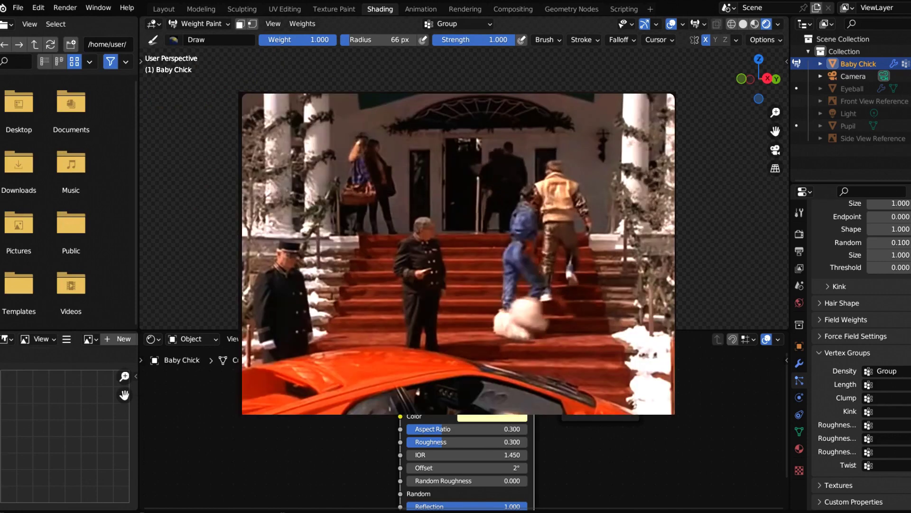
# Step: Invert the painted vertex group's weights and unhide the Eyeball and Pupil objects
pyautogui.click(302, 24)
pyautogui.click(323, 110)
pyautogui.moveTo(382, 243)
pyautogui.mouseDown(button='middle')
pyautogui.moveTo(556, 236)
pyautogui.moveTo(460, 234)
pyautogui.moveTo(506, 227)
pyautogui.mouseUp(button='middle')
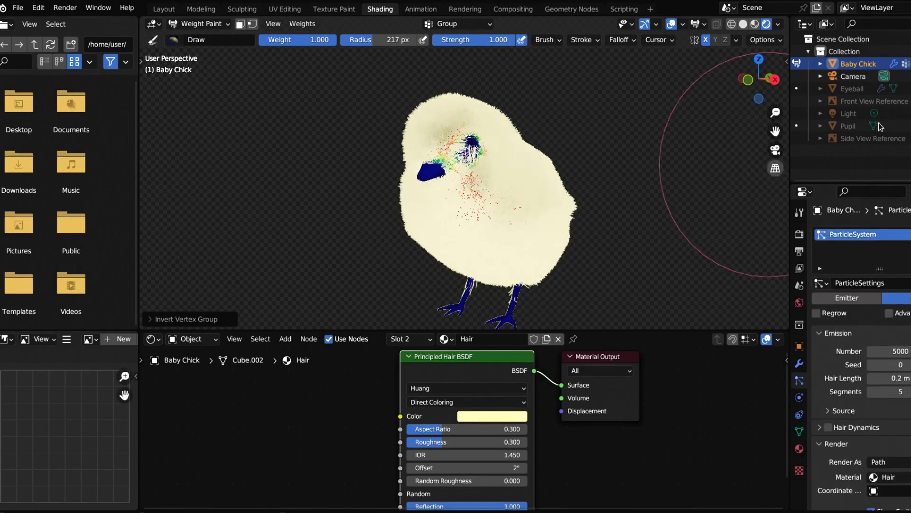
pyautogui.click(910, 89)
pyautogui.click(909, 126)
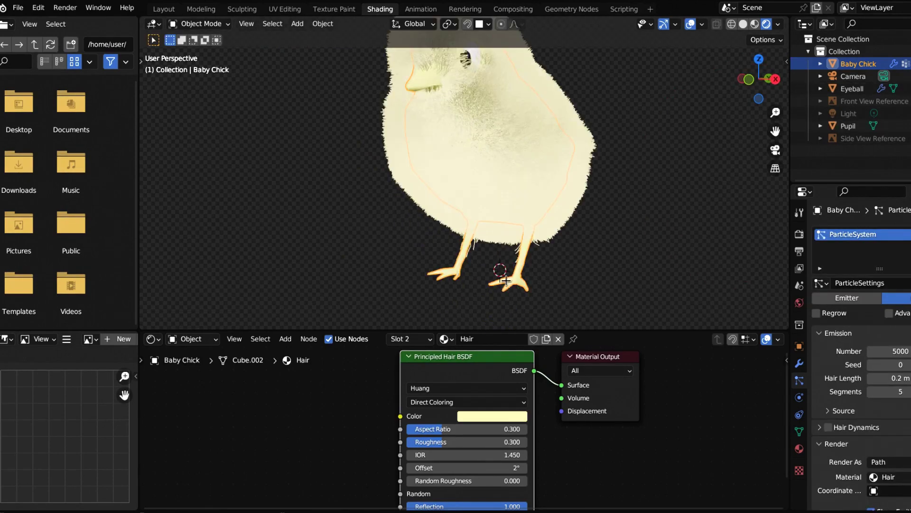
# Step: Enter Edit Mode on the Baby Chick and select the beak vertices by growing the selection from the beak's tip
pyautogui.press('Tab')
pyautogui.moveTo(511, 206); pyautogui.dragTo(375, 200, button='middle')
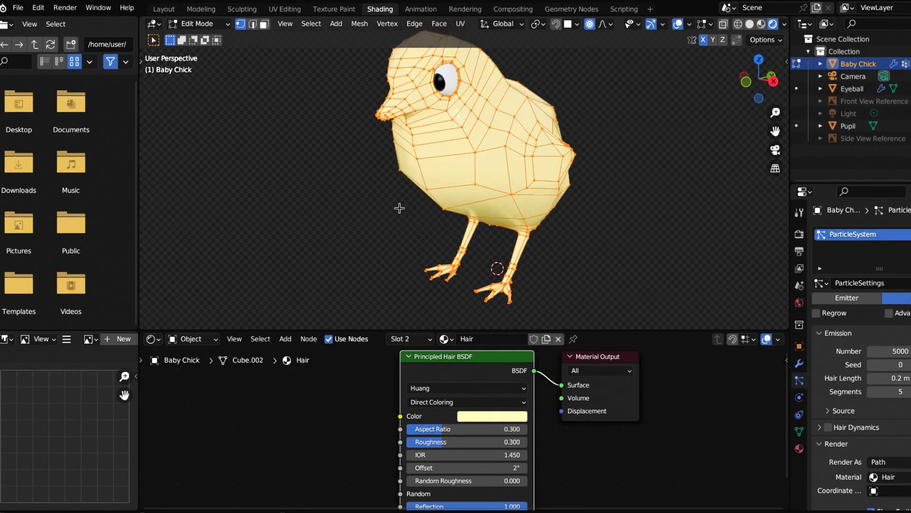
pyautogui.moveTo(372, 163); pyautogui.dragTo(389, 204, button='middle')
pyautogui.scroll(4, 389, 203)
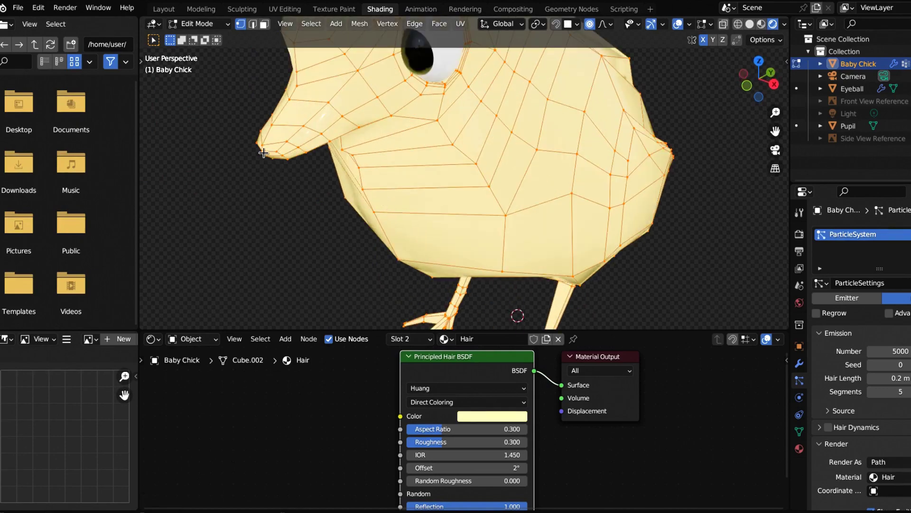
pyautogui.hotkey('alt', 'a')
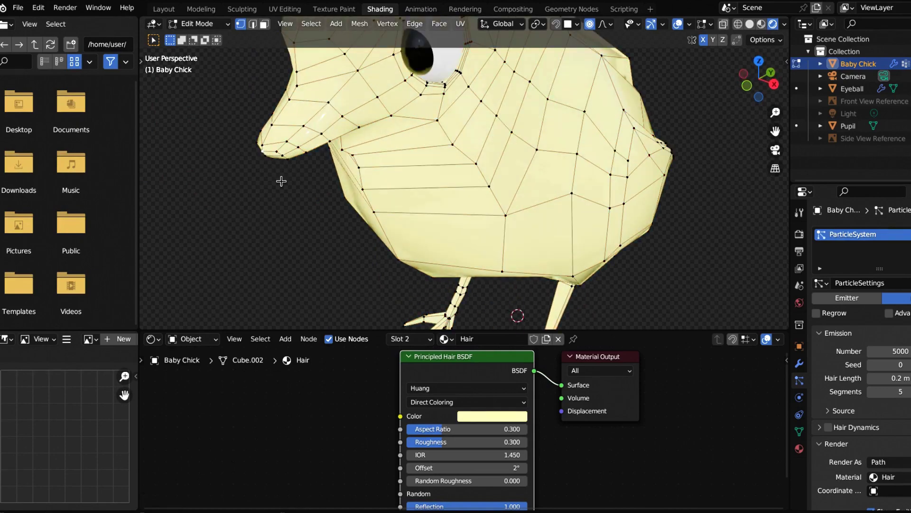
pyautogui.press('ctrl+KP_Add')
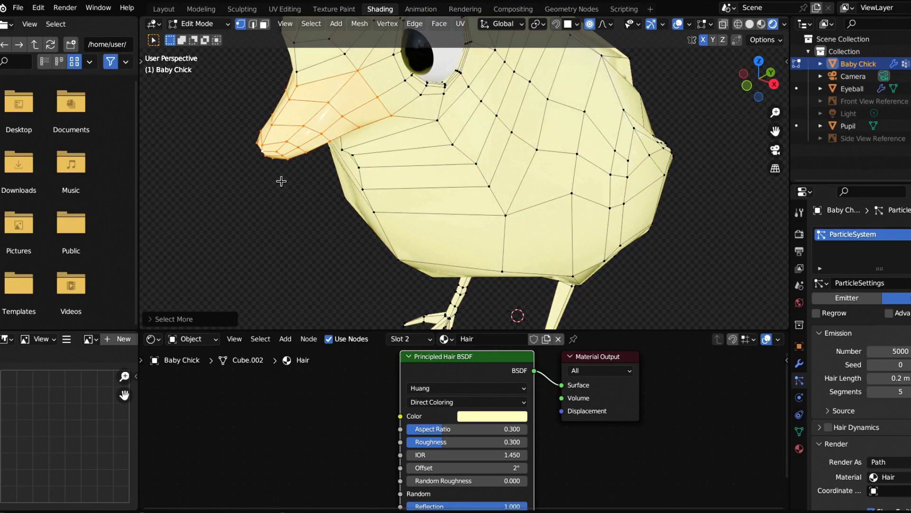
pyautogui.scroll(-3, 281, 181)
# Step: Add a material named Beak with an orange base color and roughness 0.323, and assign it to the selected beak
pyautogui.moveTo(281, 181); pyautogui.dragTo(309, 181, button='middle')
pyautogui.click(799, 449)
pyautogui.click(910, 234)
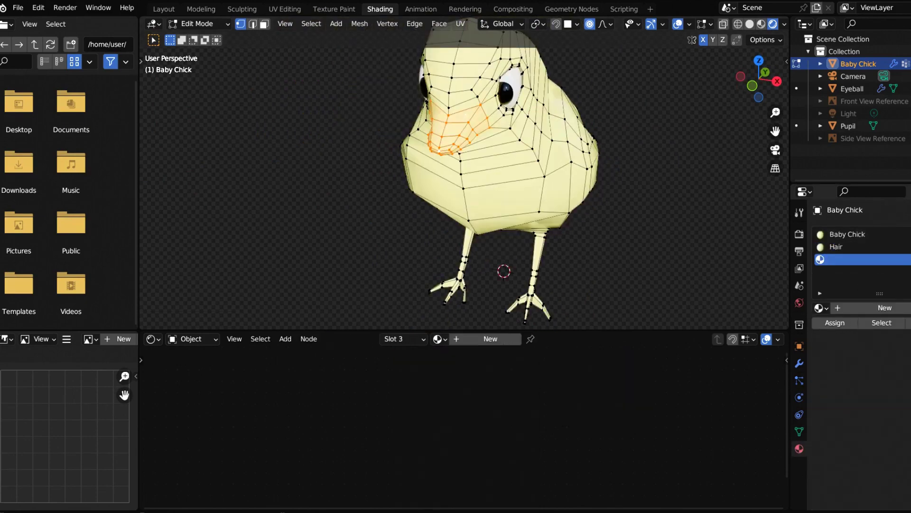
pyautogui.click(891, 307)
pyautogui.doubleClick(857, 261)
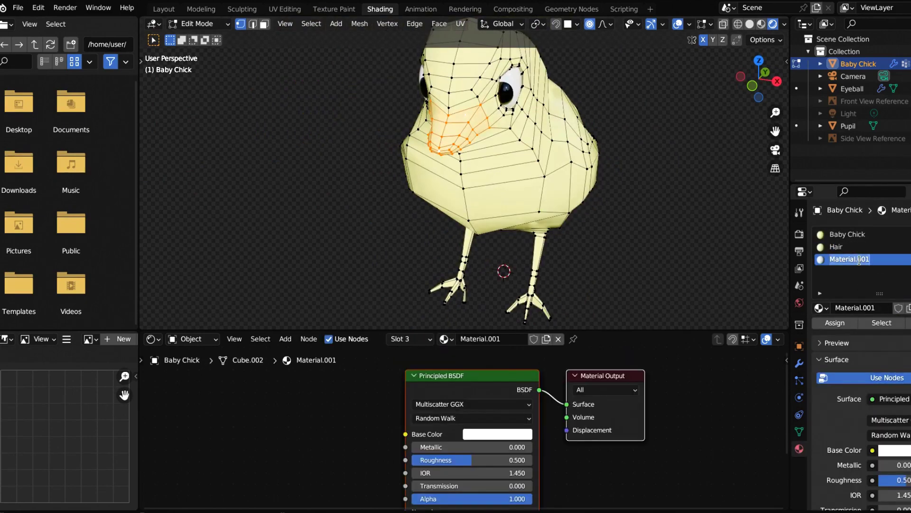
pyautogui.write('Beak')
pyautogui.press('Return')
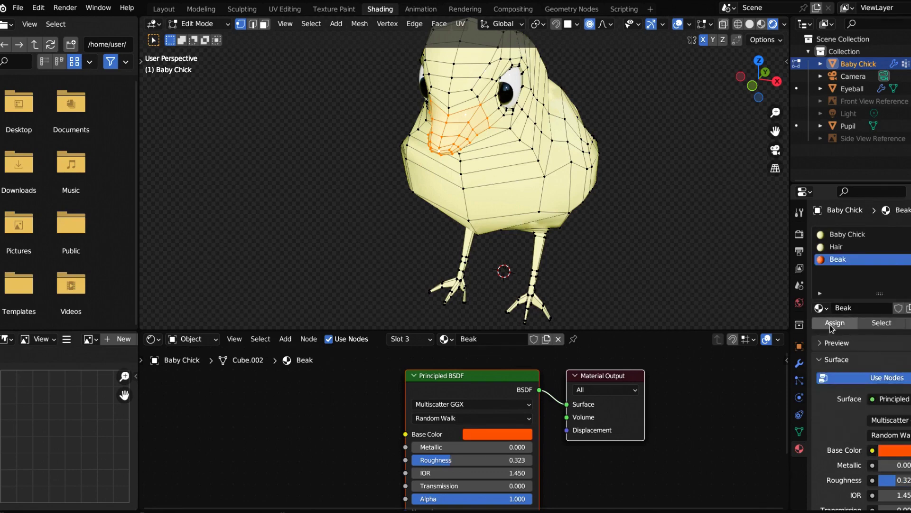
pyautogui.click(834, 324)
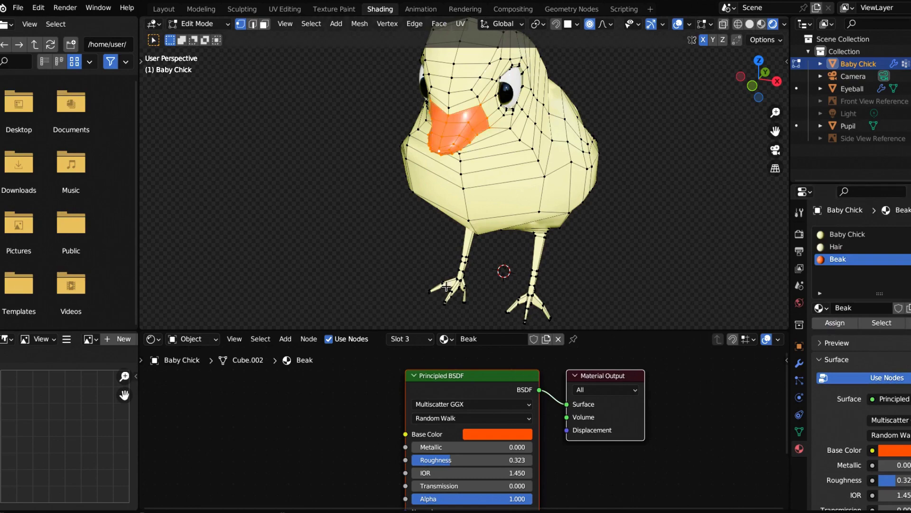
# Step: Select both whole legs and feet through the mesh in front view and assign the Beak material to them
pyautogui.press('KP_1')
pyautogui.hotkey('alt', 'z')
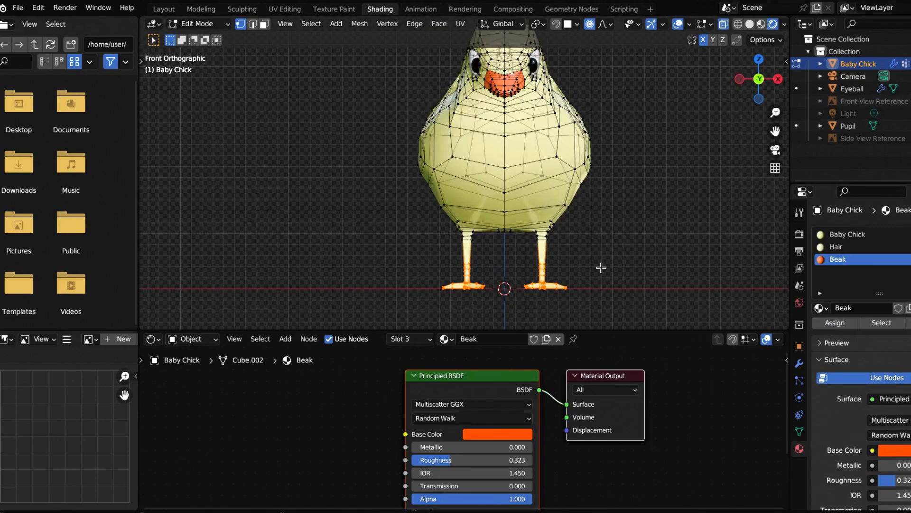
pyautogui.scroll(2, 601, 267)
pyautogui.click(835, 323)
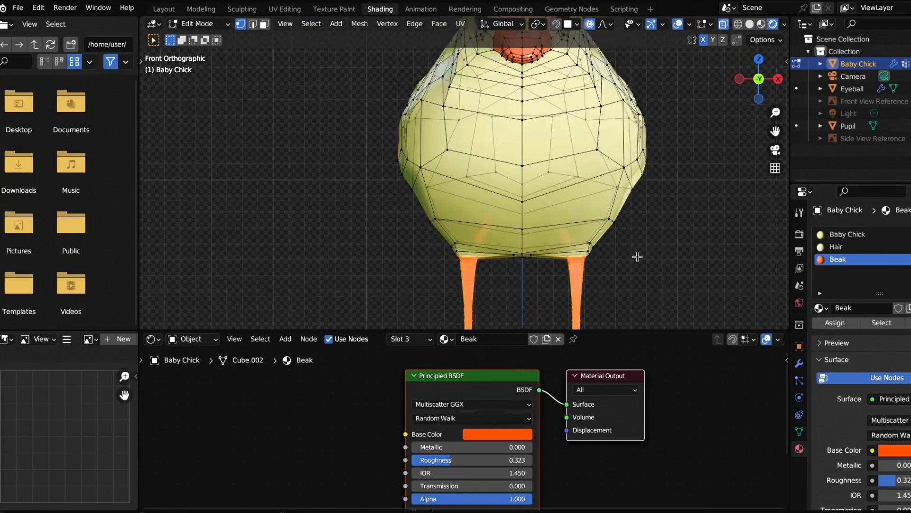
pyautogui.scroll(-3, 637, 257)
pyautogui.moveTo(637, 256); pyautogui.dragTo(526, 260, button='middle')
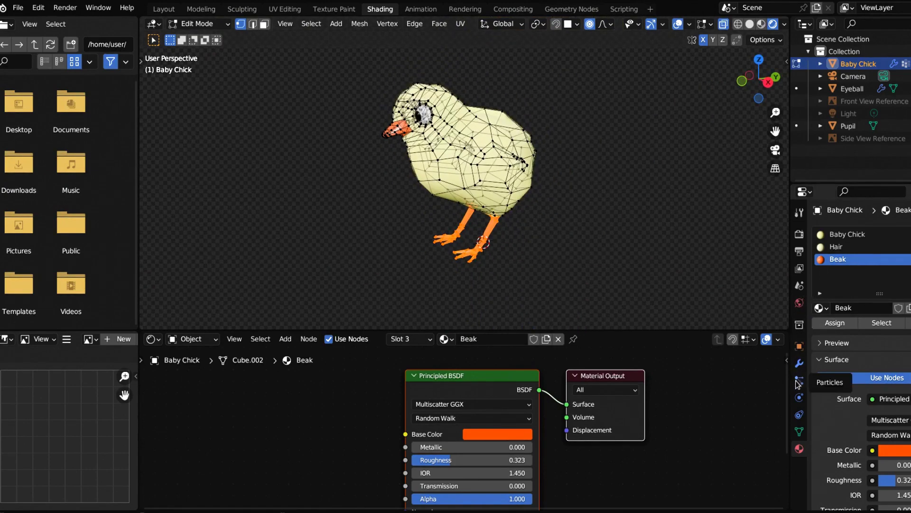
# Step: Leave Edit Mode, check the fur around the face, and switch the Baby Chick to Particle Edit mode
pyautogui.press('Tab')
pyautogui.moveTo(449, 214); pyautogui.dragTo(479, 218, button='middle')
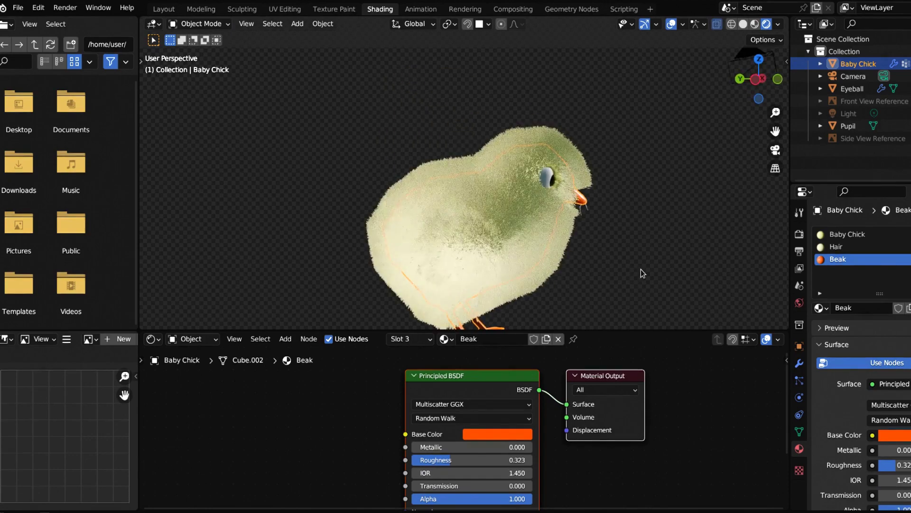
pyautogui.moveTo(641, 269); pyautogui.dragTo(423, 258, button='middle')
pyautogui.scroll(-3, 422, 260)
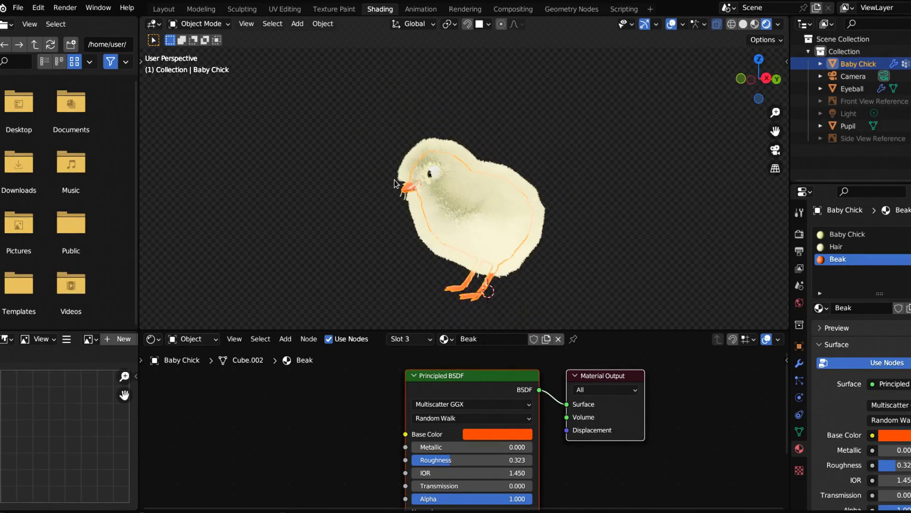
pyautogui.moveTo(428, 180); pyautogui.dragTo(599, 211, button='middle')
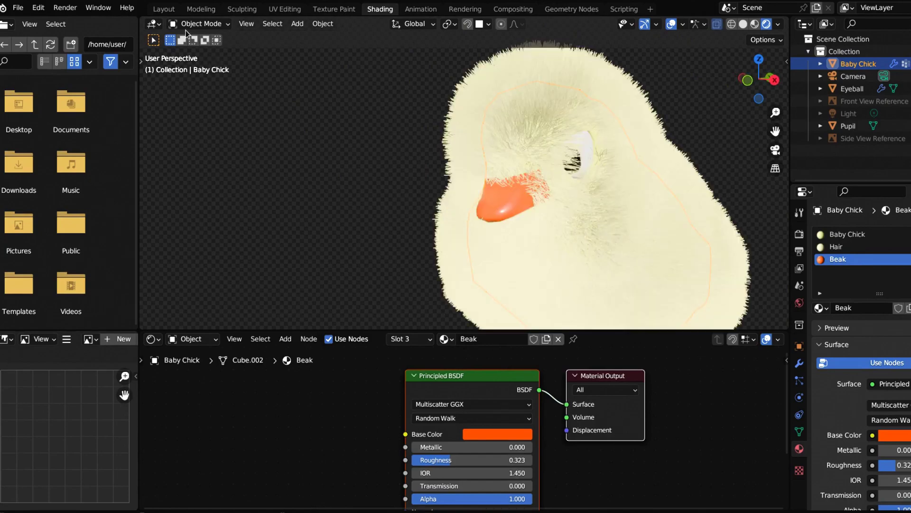
pyautogui.click(156, 25)
pyautogui.moveTo(176, 26)
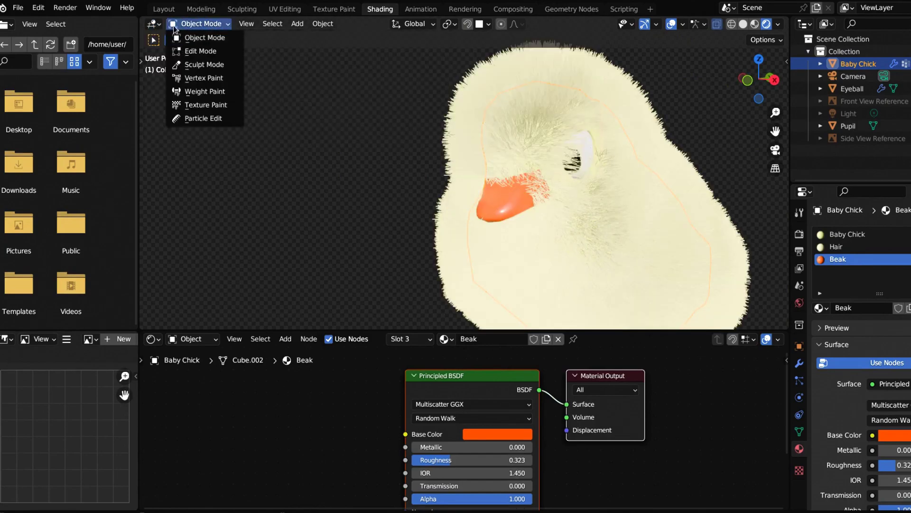
pyautogui.click(212, 119)
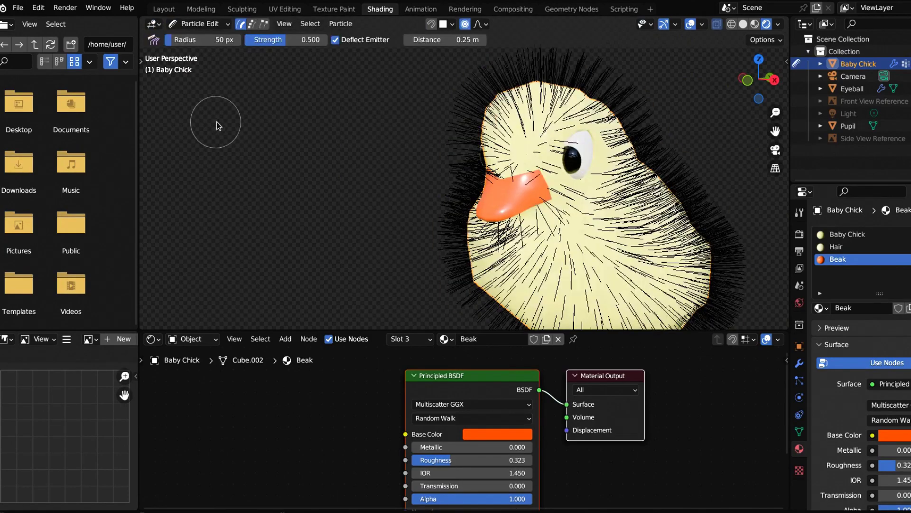
# Step: Comb the hair between the eyes and the beak away from the eyes, then check the face in front view
pyautogui.moveTo(517, 237)
pyautogui.mouseDown(button='middle')
pyautogui.moveTo(634, 228)
pyautogui.moveTo(532, 224)
pyautogui.moveTo(494, 237)
pyautogui.mouseUp(button='middle')
pyautogui.scroll(2, 488, 242)
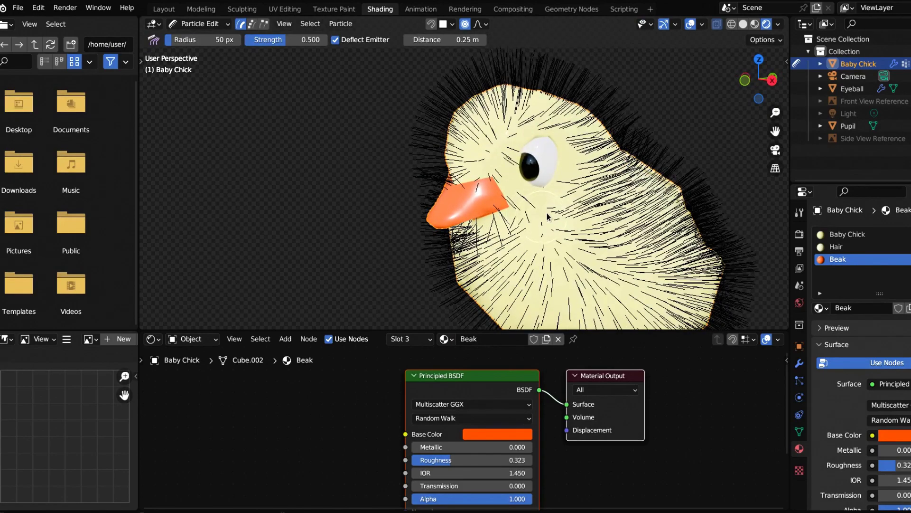
pyautogui.scroll(2, 550, 218)
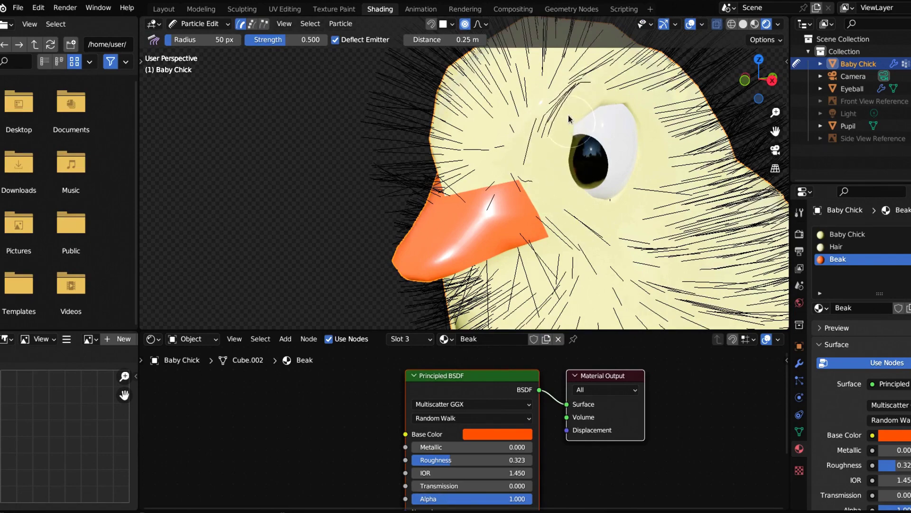
pyautogui.moveTo(568, 109); pyautogui.dragTo(674, 119, button='middle')
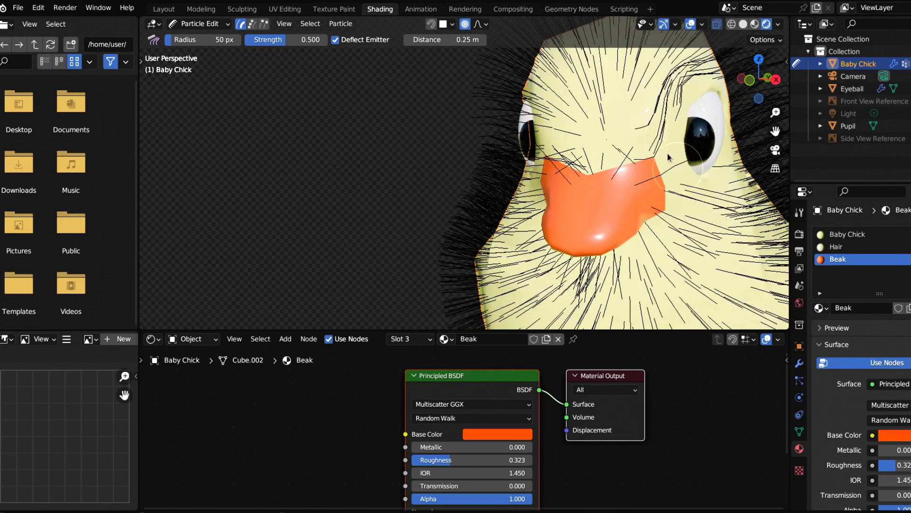
pyautogui.moveTo(665, 153); pyautogui.dragTo(659, 137)
pyautogui.moveTo(638, 151)
pyautogui.mouseDown(button='middle')
pyautogui.moveTo(685, 149)
pyautogui.moveTo(631, 154)
pyautogui.mouseUp(button='middle')
pyautogui.press('KP_1')
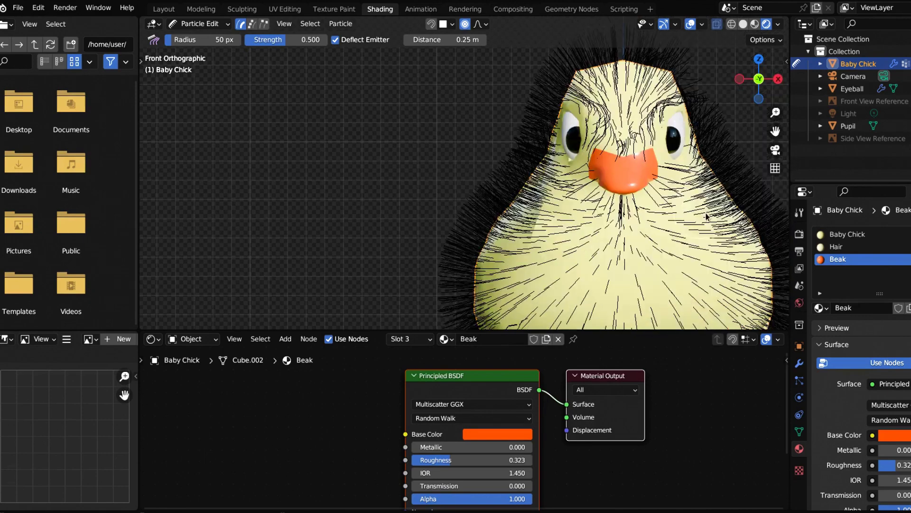
# Step: Return to Object Mode and examine the combed fur around the eyes and beak from the front
pyautogui.click(210, 25)
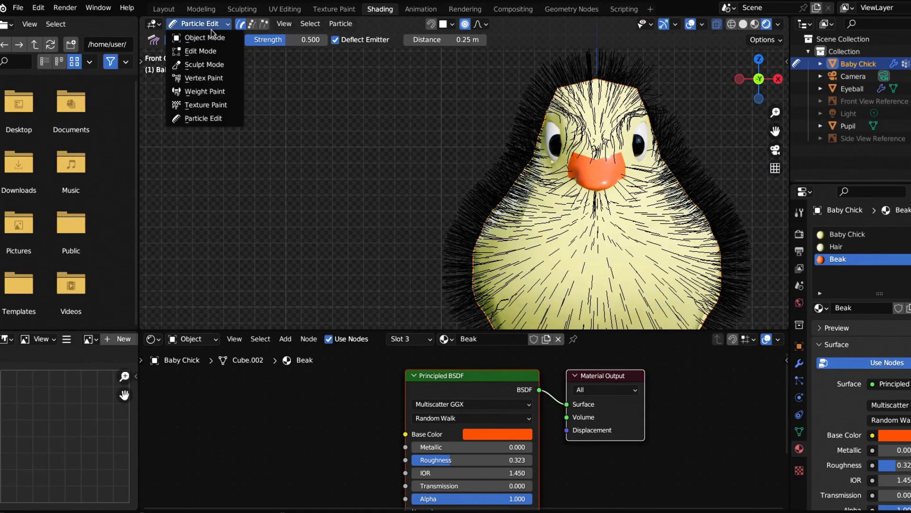
pyautogui.press('Return')
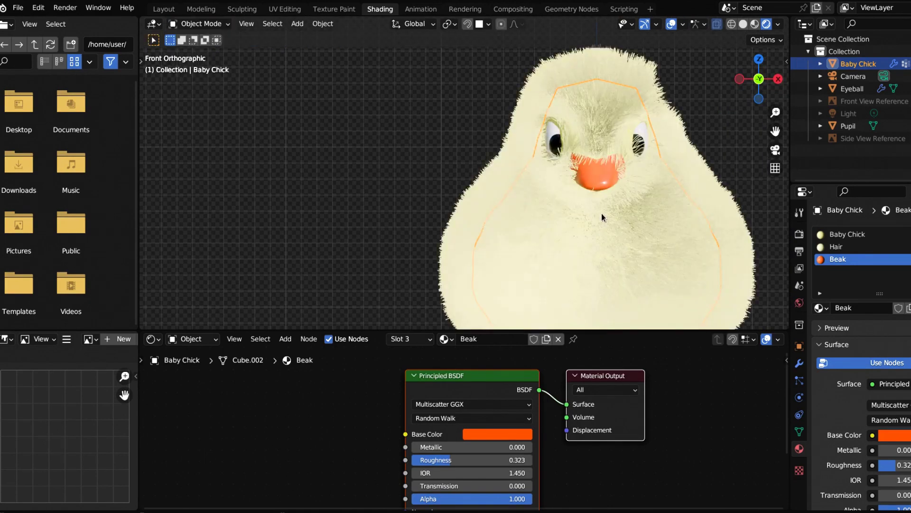
pyautogui.scroll(-3, 582, 152)
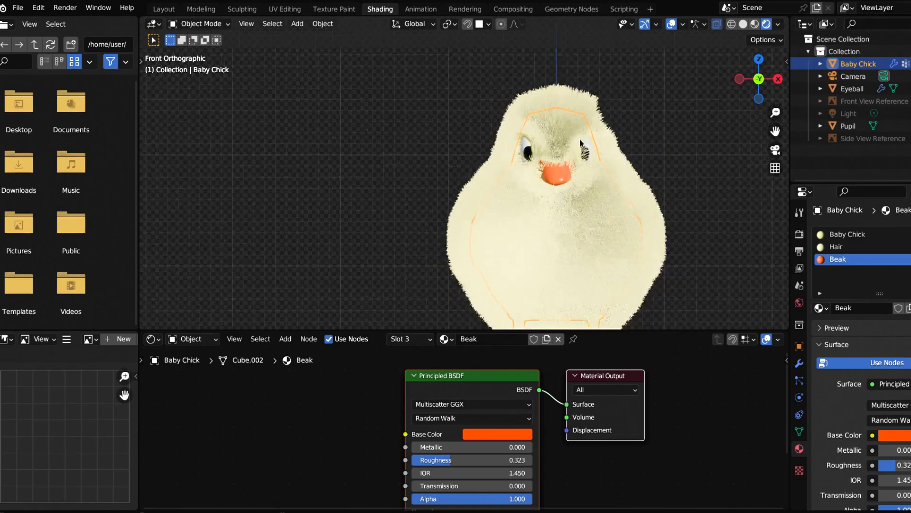
pyautogui.scroll(4, 549, 229)
pyautogui.scroll(-1, 627, 229)
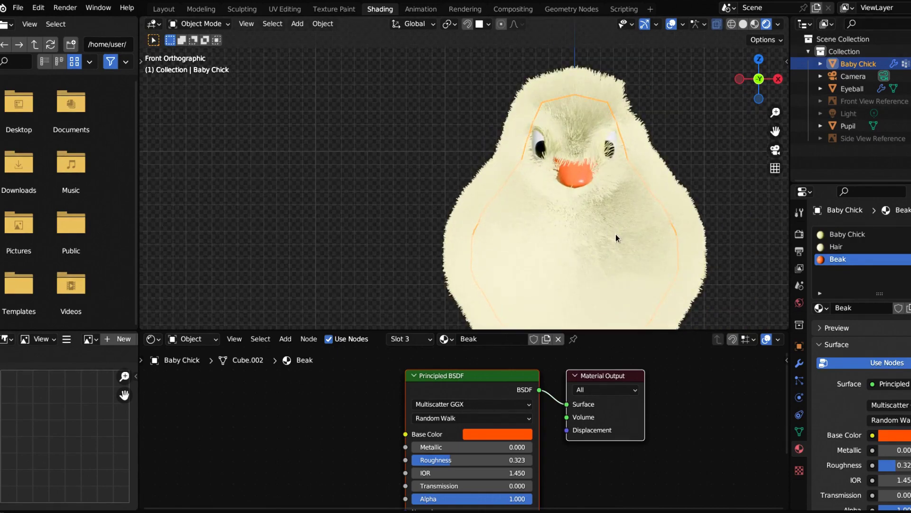
pyautogui.keyDown('shift'); pyautogui.moveTo(614, 234); pyautogui.dragTo(531, 158, button='middle'); pyautogui.keyUp('shift')
pyautogui.scroll(2, 476, 149)
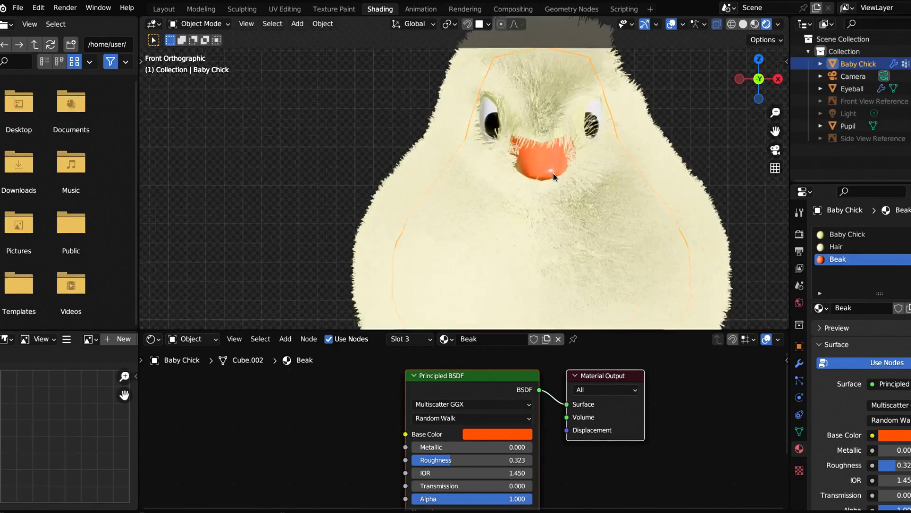
# Step: Switch the Baby Chick back to Particle Edit mode and trim stray hairs near the beak with the Cut tool
pyautogui.click(173, 24)
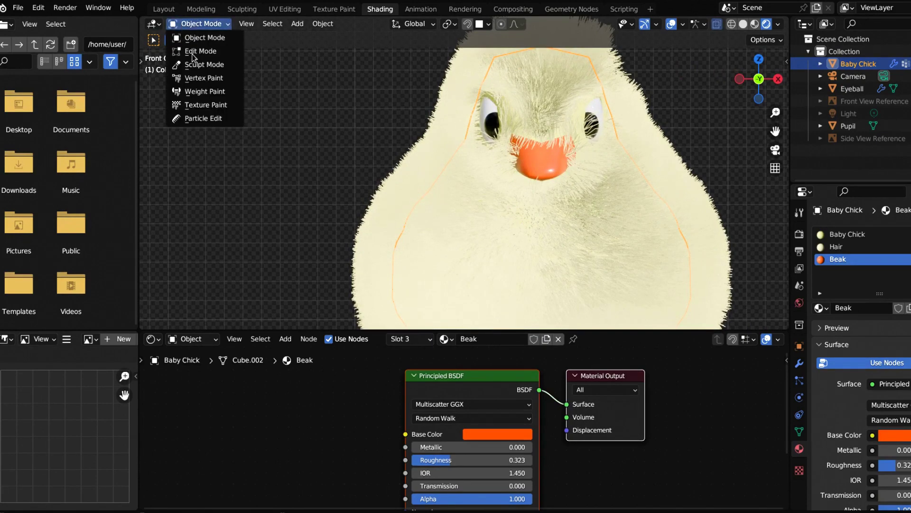
pyautogui.click(230, 116)
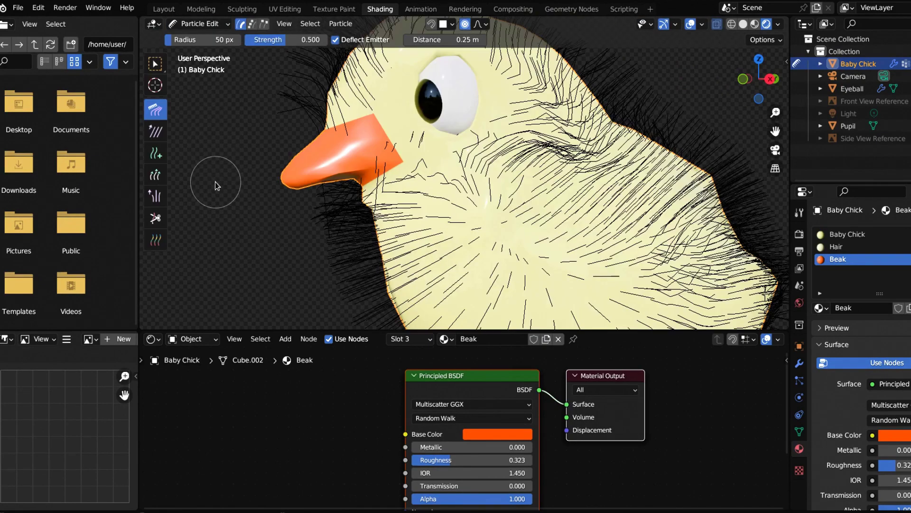
pyautogui.click(155, 219)
pyautogui.moveTo(244, 193); pyautogui.dragTo(430, 216, button='middle')
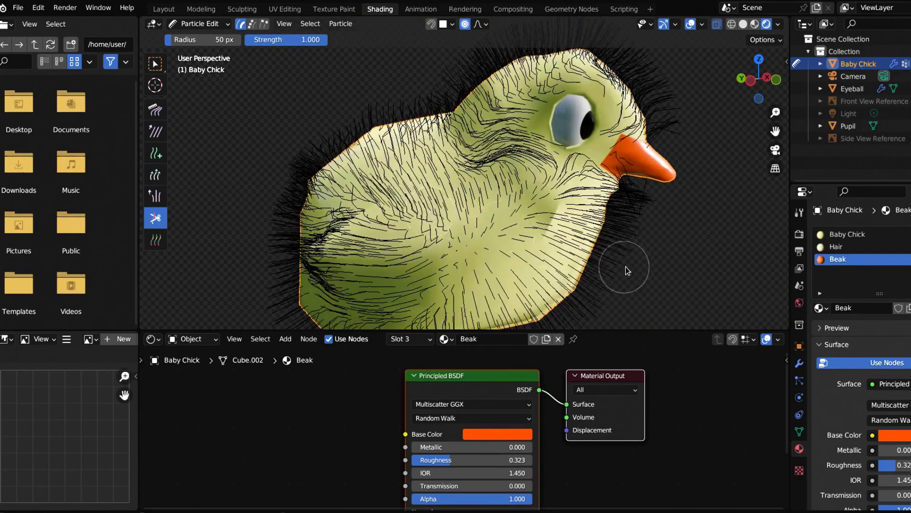
pyautogui.scroll(2, 617, 266)
pyautogui.moveTo(692, 272)
pyautogui.mouseDown(button='middle')
pyautogui.moveTo(669, 268)
pyautogui.moveTo(749, 244)
pyautogui.moveTo(767, 262)
pyautogui.moveTo(765, 235)
pyautogui.mouseUp(button='middle')
pyautogui.moveTo(749, 198); pyautogui.dragTo(749, 191)
pyautogui.scroll(-5, 743, 229)
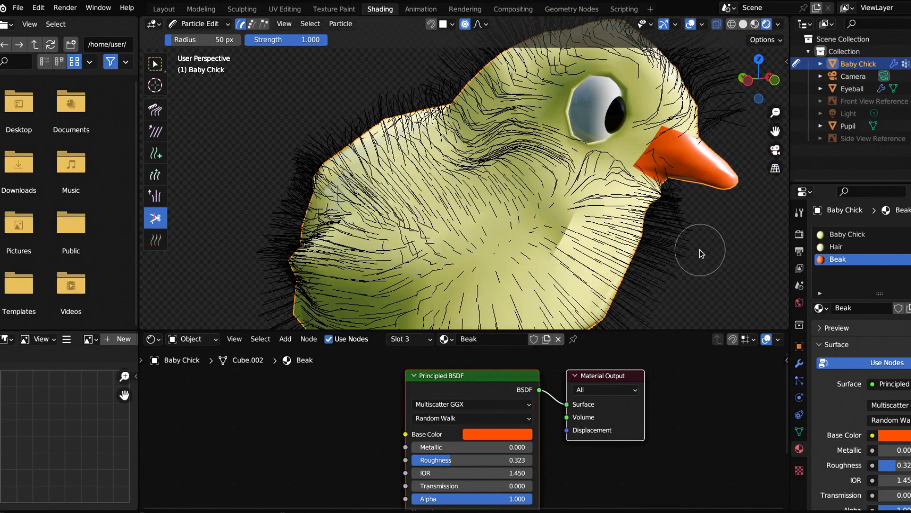
# Step: Check the hair around the tops of the legs in front view and return to Object Mode
pyautogui.press('KP_1')
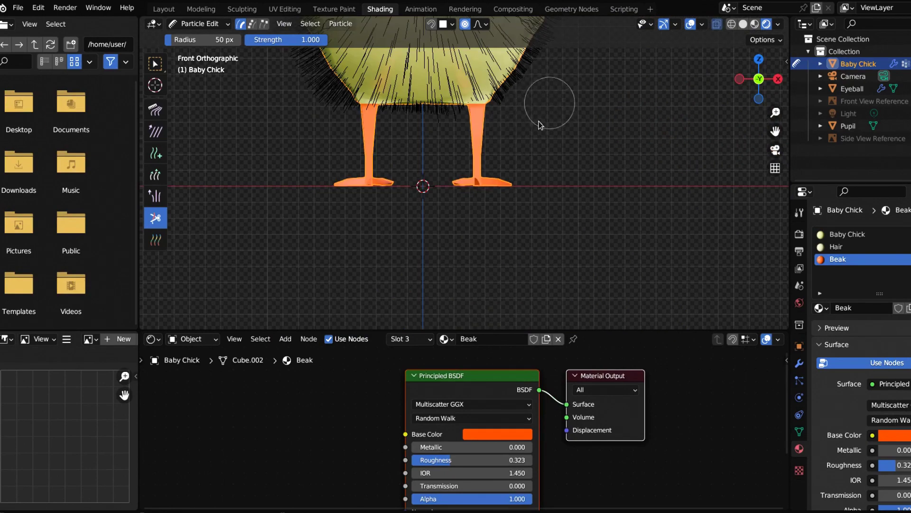
pyautogui.keyDown('shift'); pyautogui.moveTo(547, 124); pyautogui.dragTo(533, 242, button='middle'); pyautogui.keyUp('shift')
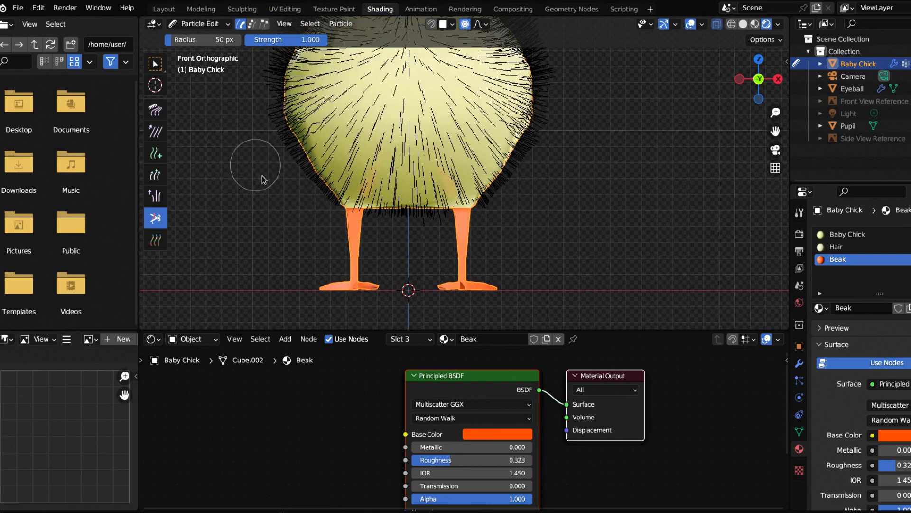
pyautogui.click(198, 24)
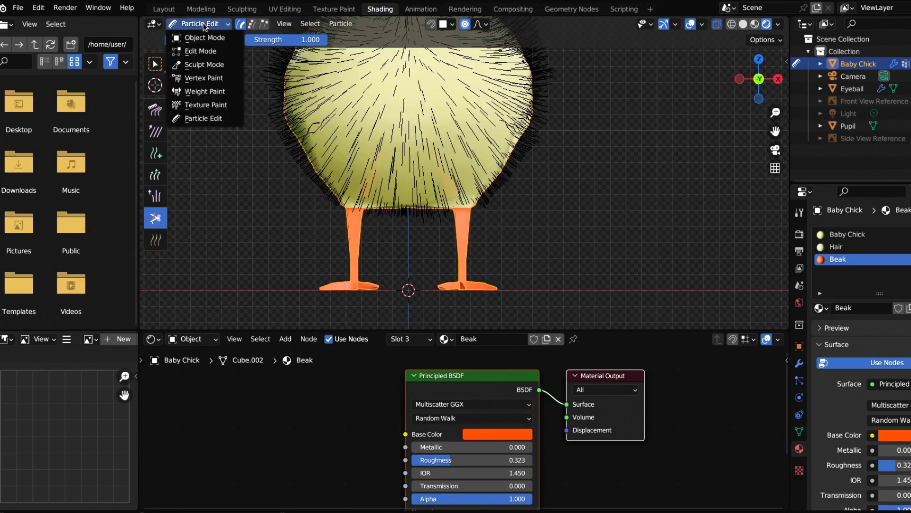
pyautogui.press('Return')
# Step: Examine the whole furry chick from the front and side, including its face, beak and legs
pyautogui.scroll(-2, 560, 253)
pyautogui.scroll(-3, 531, 213)
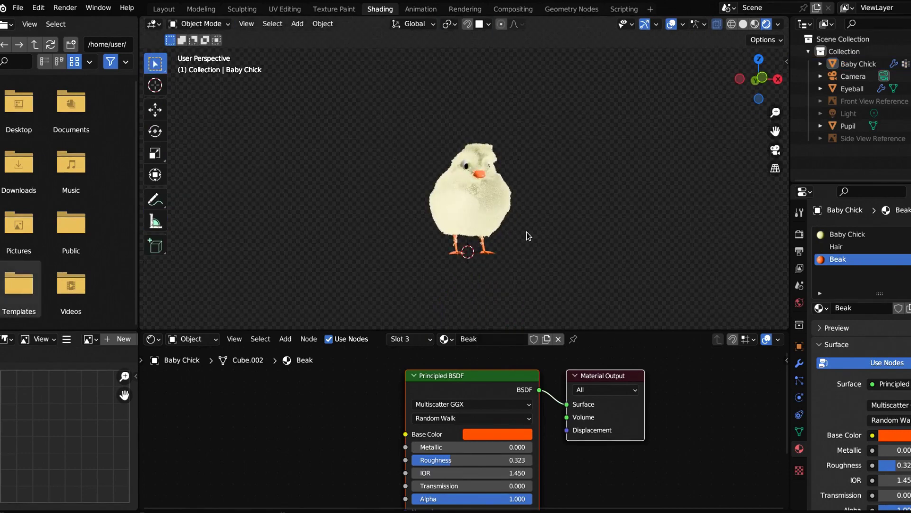
pyautogui.moveTo(527, 233); pyautogui.dragTo(655, 252, button='middle')
pyautogui.scroll(2, 655, 252)
pyautogui.keyDown('shift'); pyautogui.moveTo(541, 249); pyautogui.dragTo(277, 244, button='middle'); pyautogui.keyUp('shift')
pyautogui.scroll(3, 662, 244)
pyautogui.scroll(-2, 666, 243)
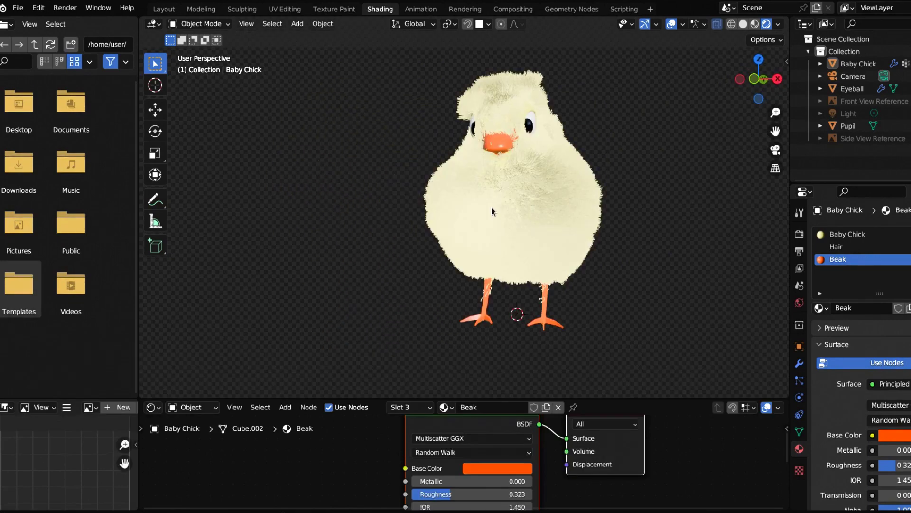
pyautogui.moveTo(491, 207); pyautogui.dragTo(534, 206, button='middle')
pyautogui.scroll(-2, 564, 263)
pyautogui.scroll(1, 567, 260)
pyautogui.scroll(4, 536, 209)
pyautogui.scroll(-2, 539, 215)
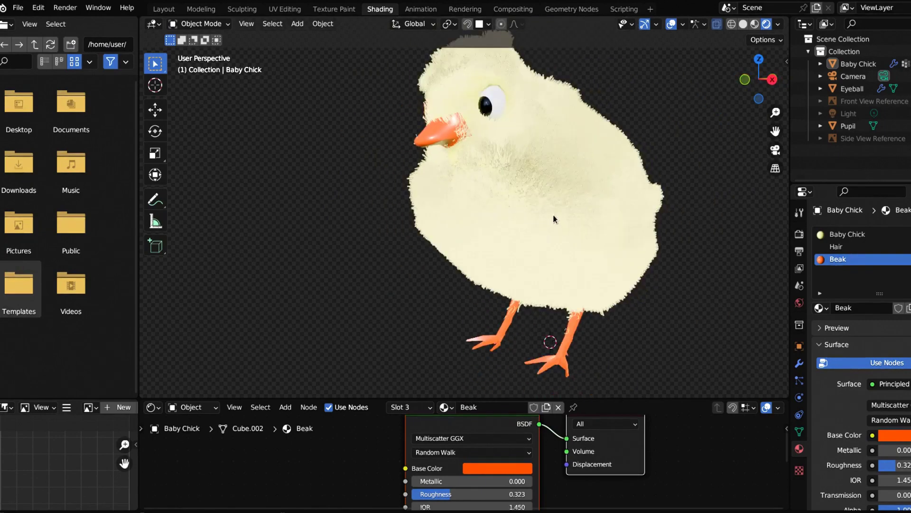